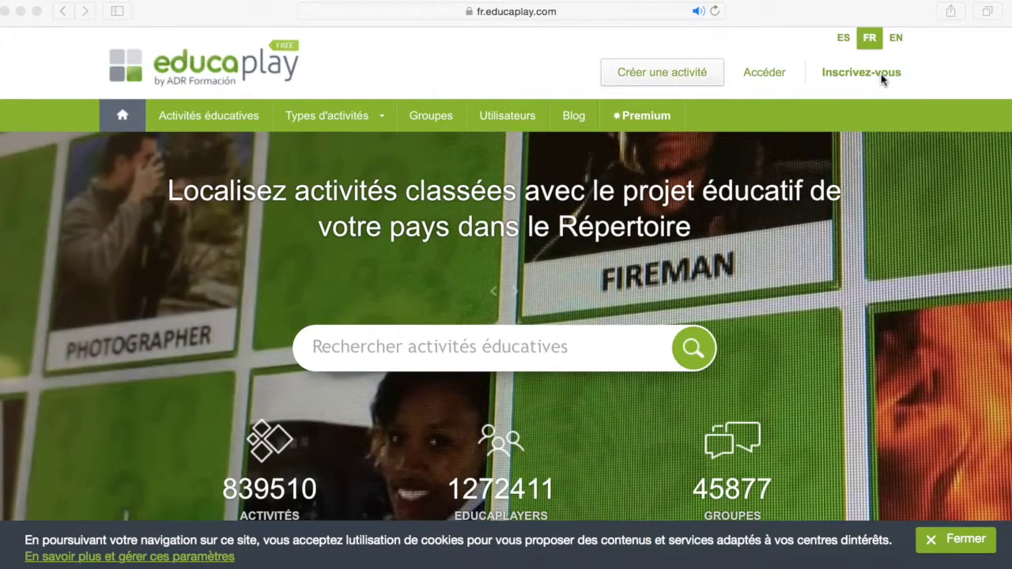
- Open the site's registration page and sign in by connecting with a Google account
{"action": "left_click", "coordinate": [883, 77]}
{"action": "left_click", "coordinate": [860, 77]}
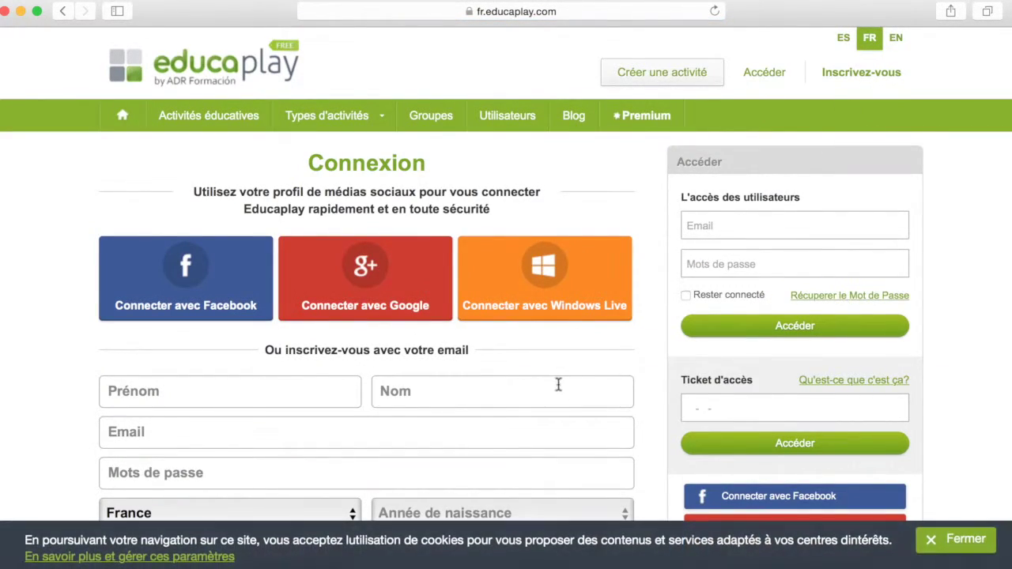
{"action": "scroll", "coordinate": [558, 383], "scroll_direction": "down", "scroll_amount": 2}
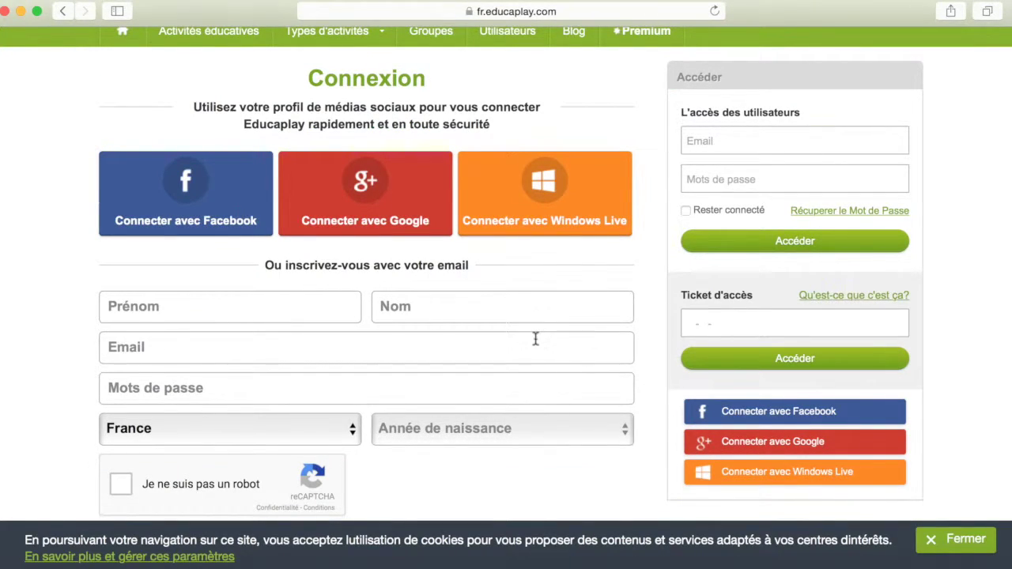
{"action": "scroll", "coordinate": [531, 358], "scroll_direction": "down", "scroll_amount": 1}
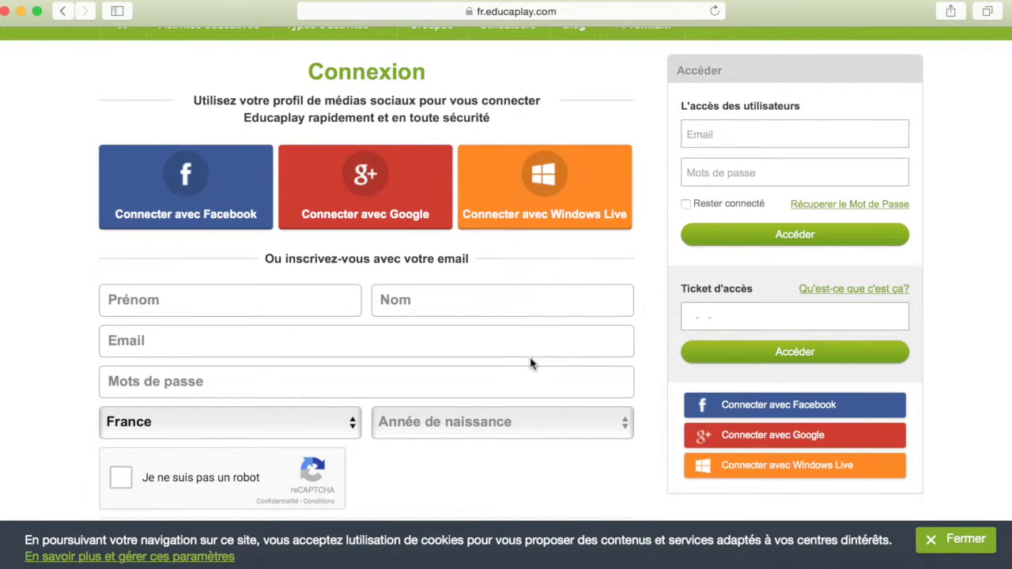
{"action": "scroll", "coordinate": [530, 362], "scroll_direction": "up", "scroll_amount": 2}
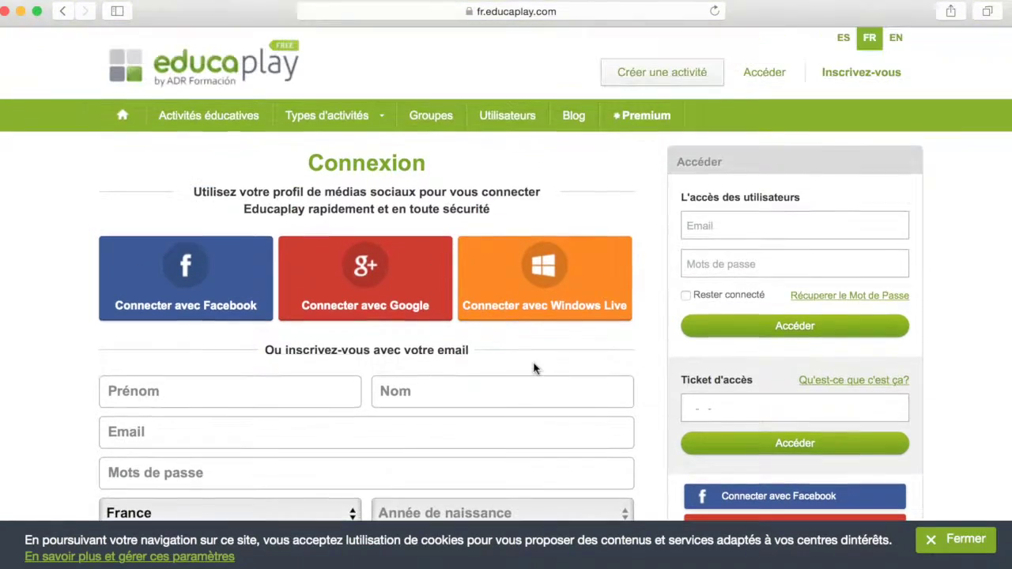
{"action": "left_click", "coordinate": [373, 307]}
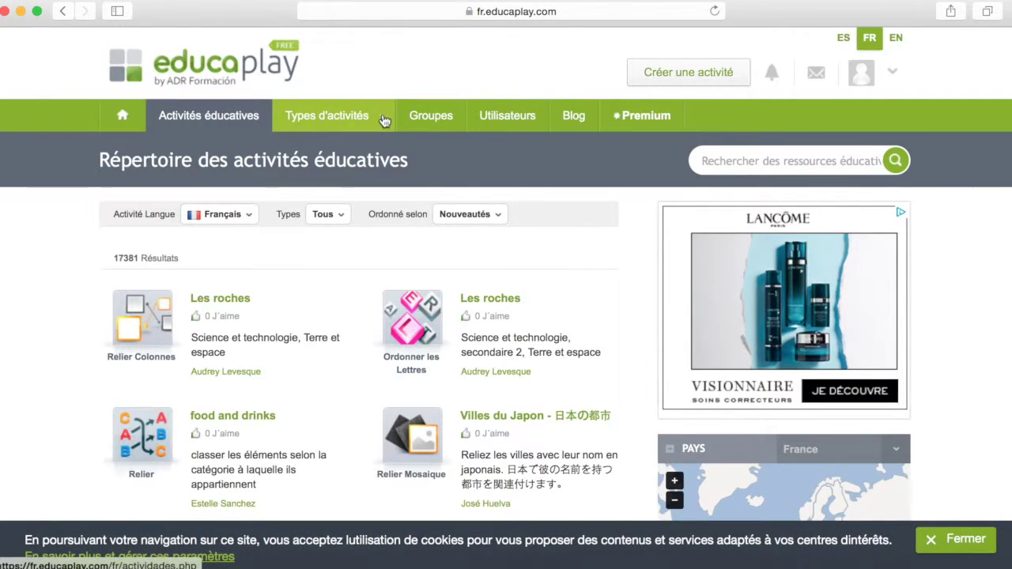
- Open the directory of educational activities and dismiss the cookie notice
{"action": "left_click", "coordinate": [222, 118]}
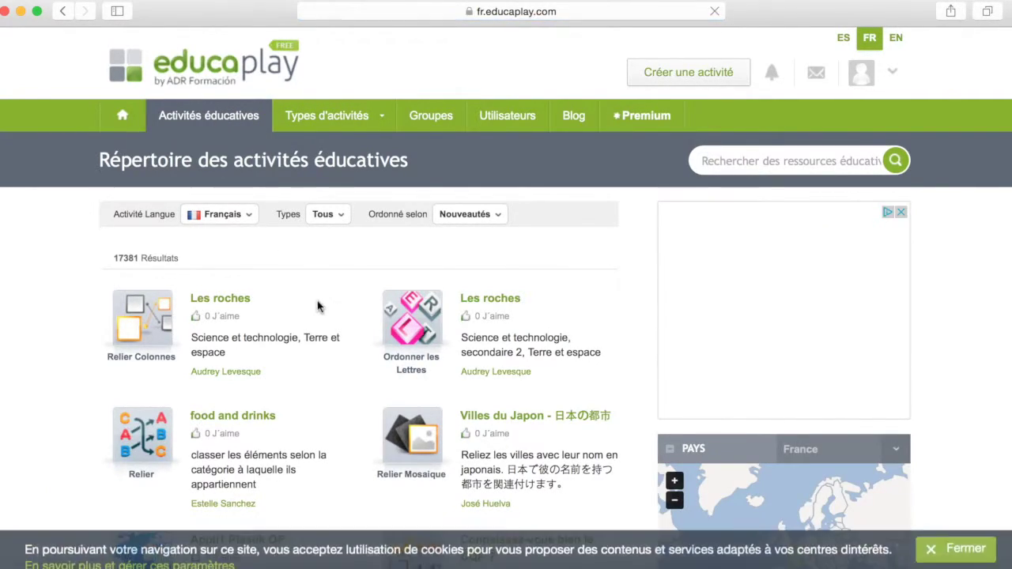
{"action": "left_click", "coordinate": [939, 544]}
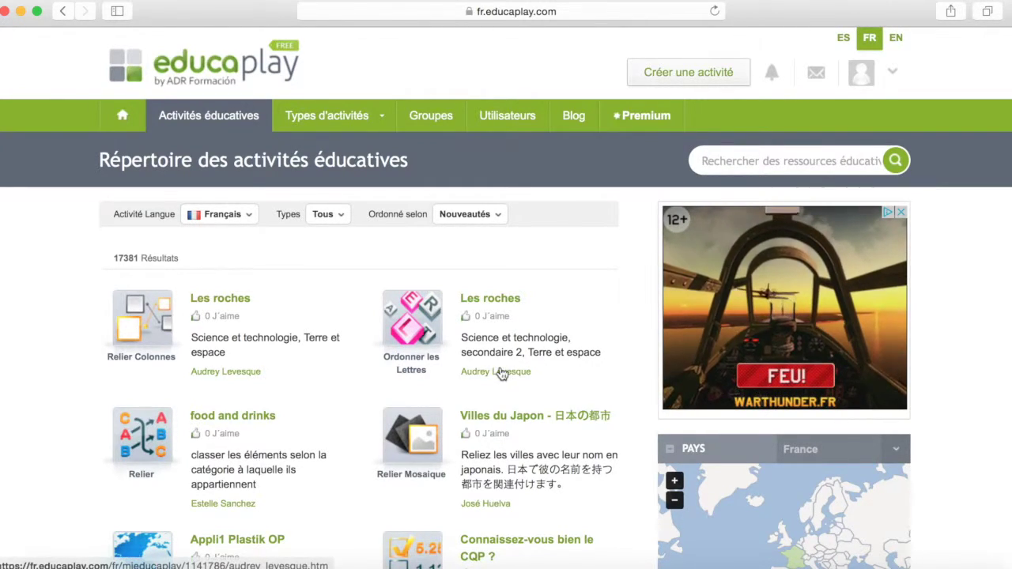
- Filter the French-language activity directory by the Carte Interactive type
{"action": "scroll", "coordinate": [508, 378], "scroll_direction": "down", "scroll_amount": 1}
{"action": "scroll", "coordinate": [507, 378], "scroll_direction": "down", "scroll_amount": 2}
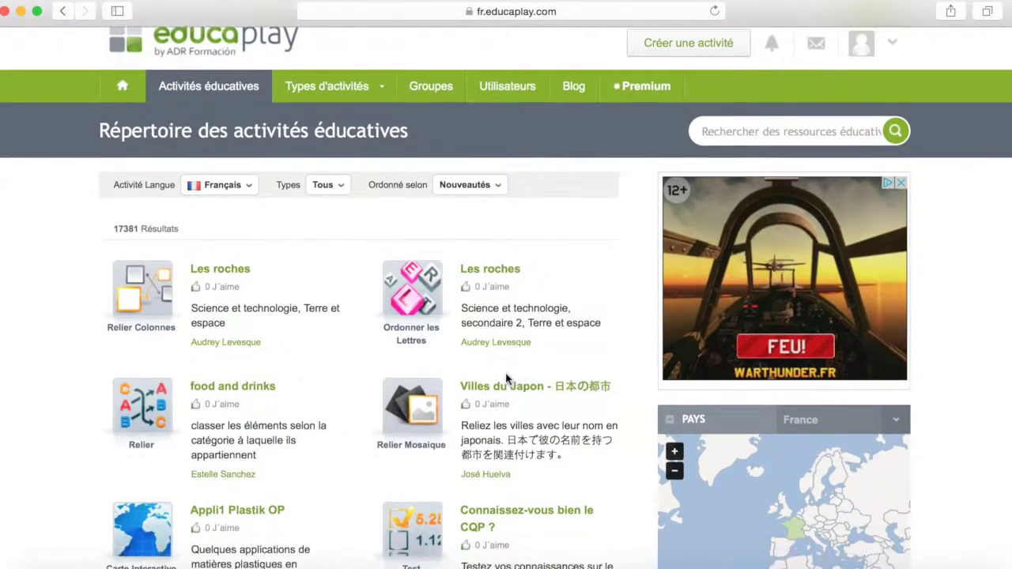
{"action": "scroll", "coordinate": [507, 381], "scroll_direction": "down", "scroll_amount": 2}
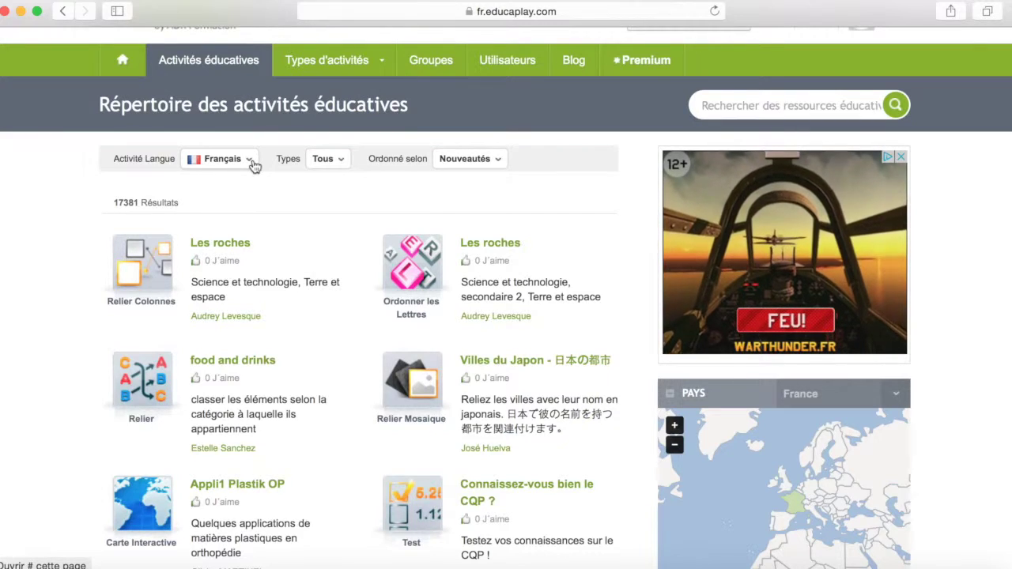
{"action": "left_click", "coordinate": [337, 163]}
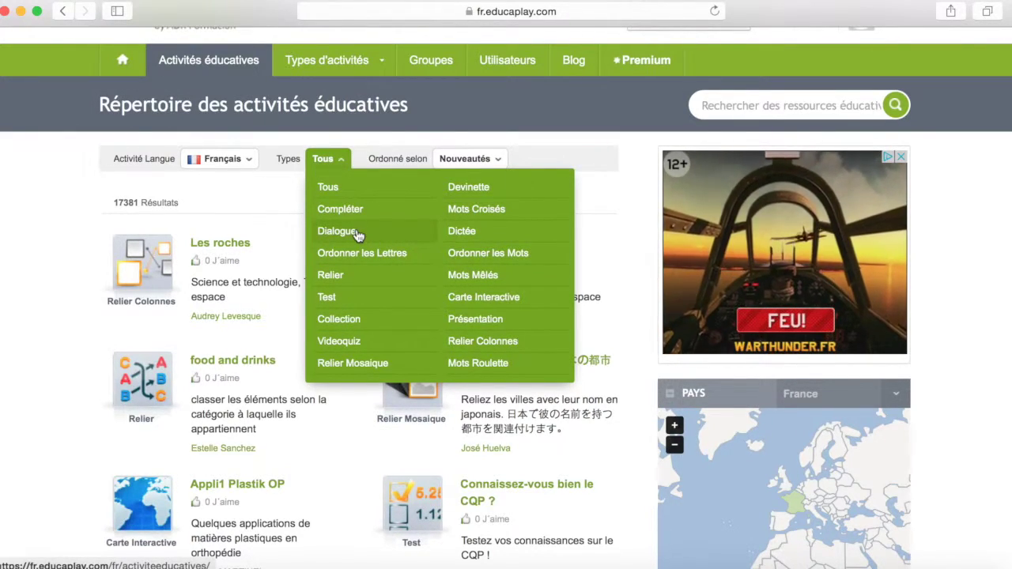
{"action": "left_click", "coordinate": [460, 299]}
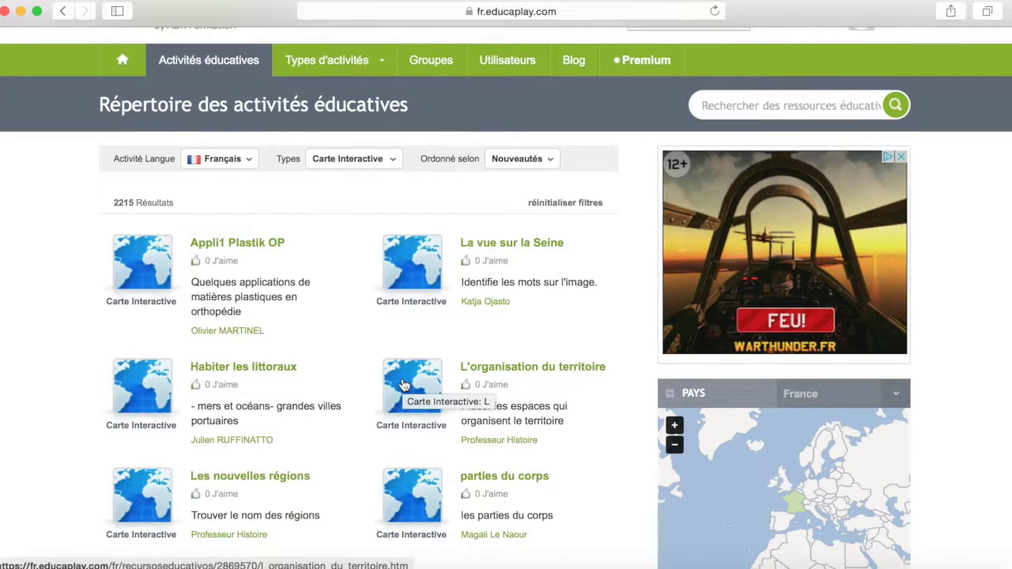
- Examine the sorting options, the country, course, age and knowledge-domain filters, and the listed interactive maps
{"action": "left_click", "coordinate": [554, 162]}
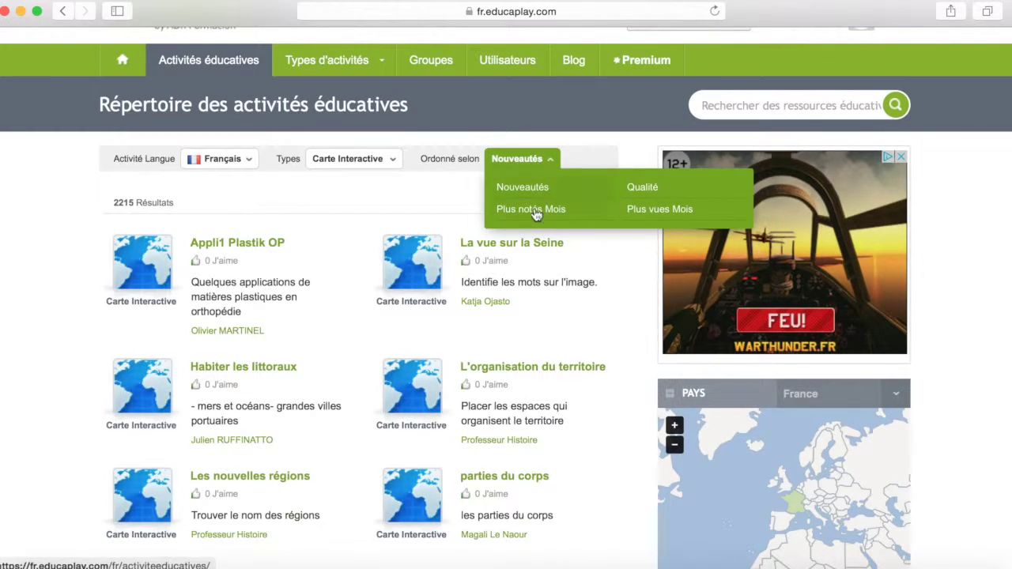
{"action": "left_click", "coordinate": [553, 162]}
{"action": "scroll", "coordinate": [735, 383], "scroll_direction": "down", "scroll_amount": 1}
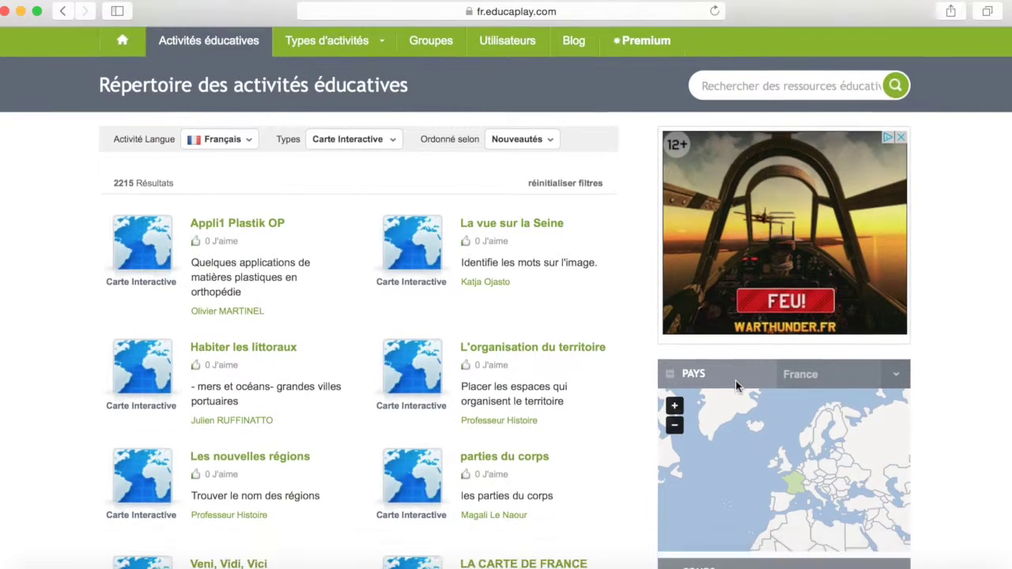
{"action": "scroll", "coordinate": [735, 387], "scroll_direction": "down", "scroll_amount": 4}
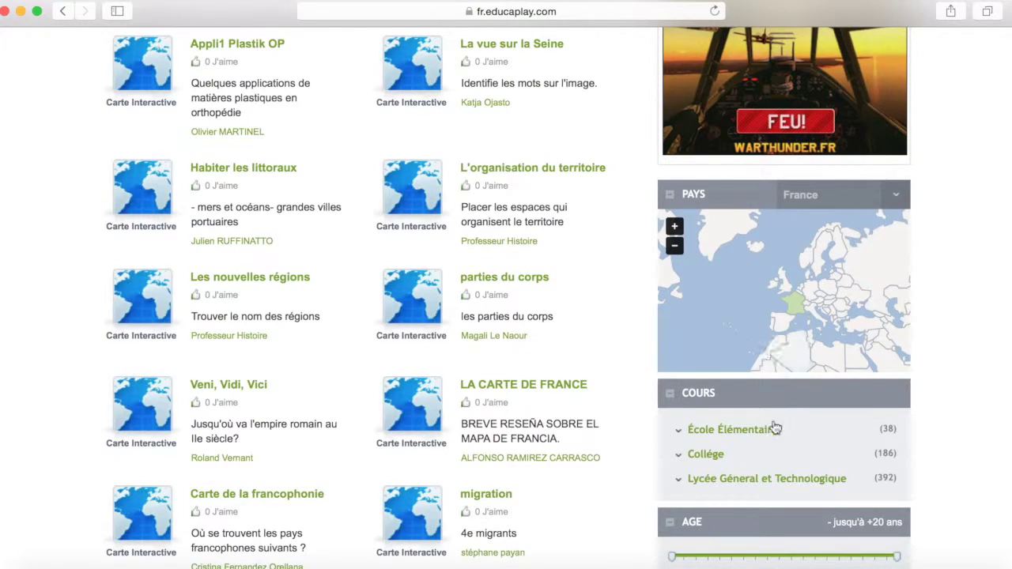
{"action": "scroll", "coordinate": [773, 425], "scroll_direction": "down", "scroll_amount": 2}
{"action": "scroll", "coordinate": [774, 395], "scroll_direction": "down", "scroll_amount": 2}
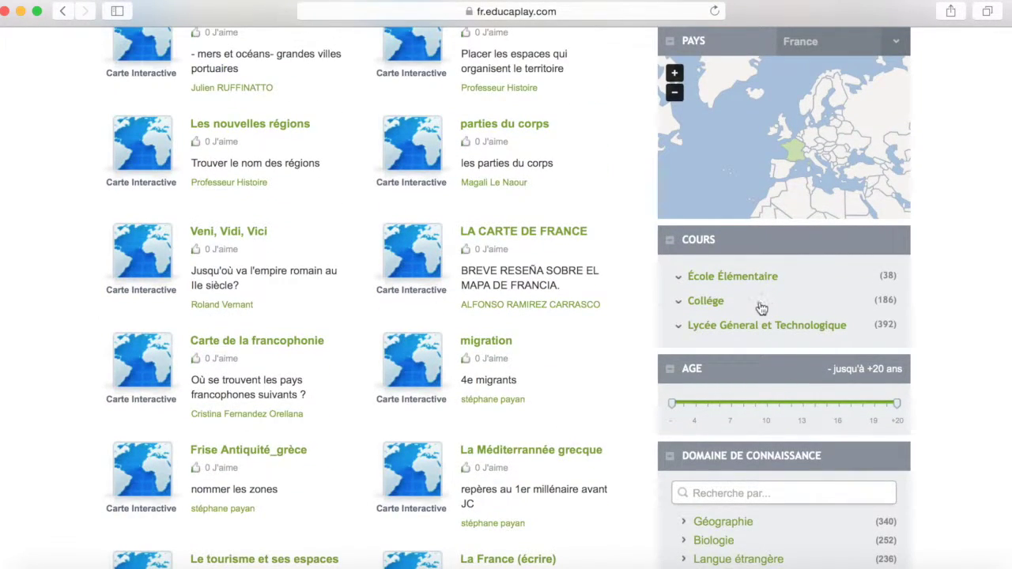
{"action": "scroll", "coordinate": [755, 433], "scroll_direction": "down", "scroll_amount": 5}
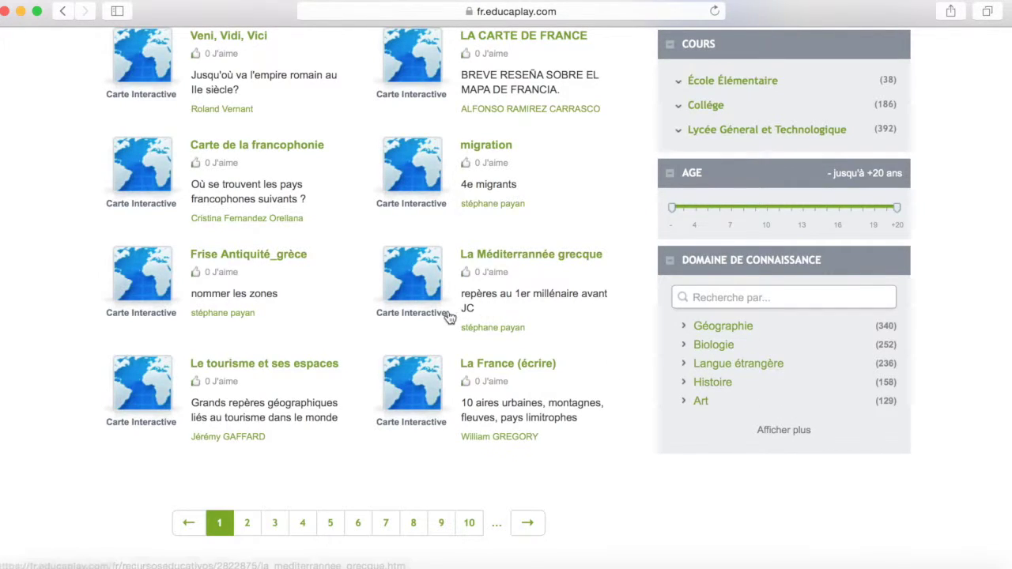
{"action": "scroll", "coordinate": [474, 324], "scroll_direction": "down", "scroll_amount": 3}
{"action": "scroll", "coordinate": [447, 319], "scroll_direction": "up", "scroll_amount": 10}
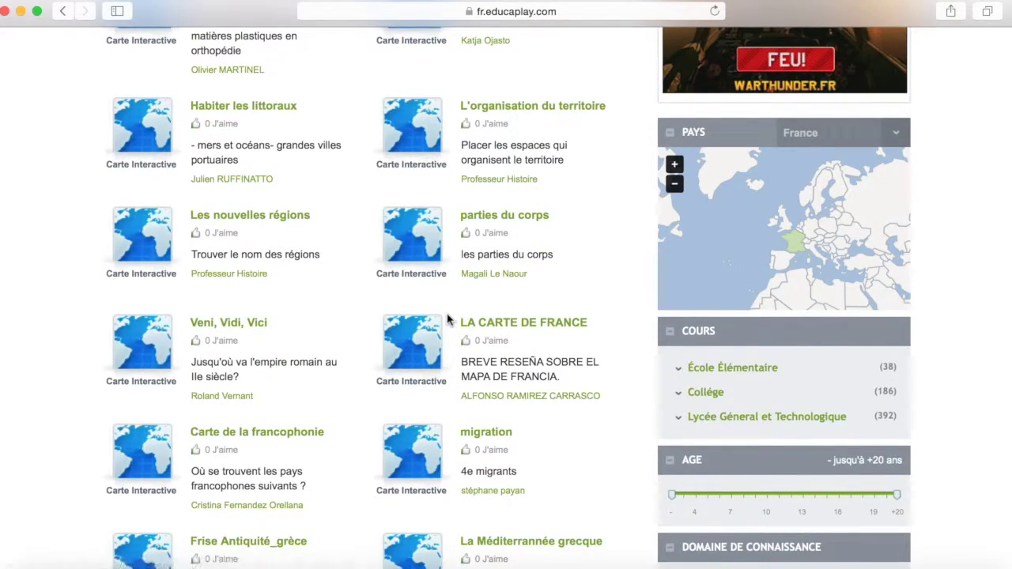
{"action": "scroll", "coordinate": [448, 320], "scroll_direction": "up", "scroll_amount": 6}
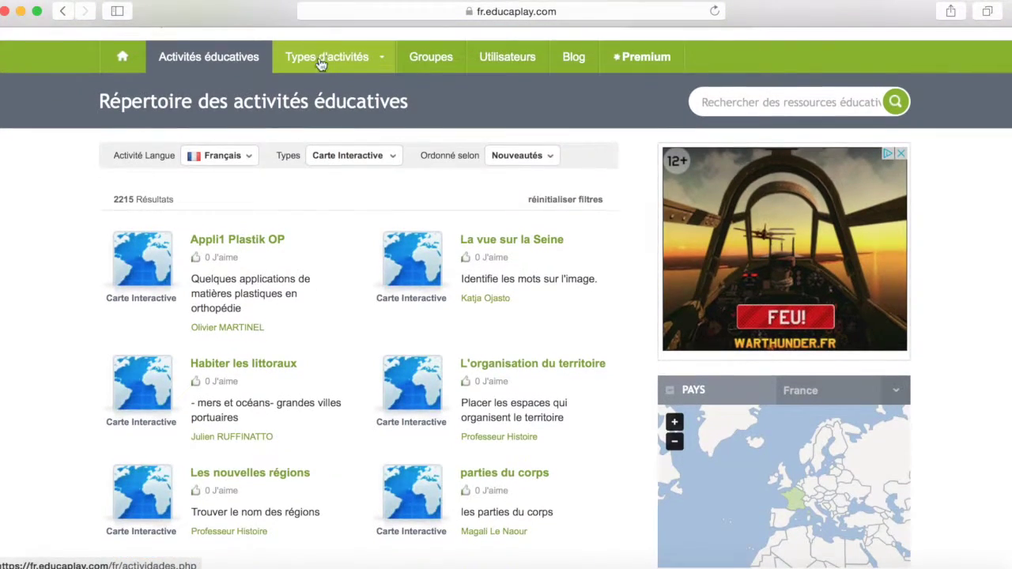
- Open the description page of the Ordonner les Mots activity type and read how it works
{"action": "left_click", "coordinate": [321, 63]}
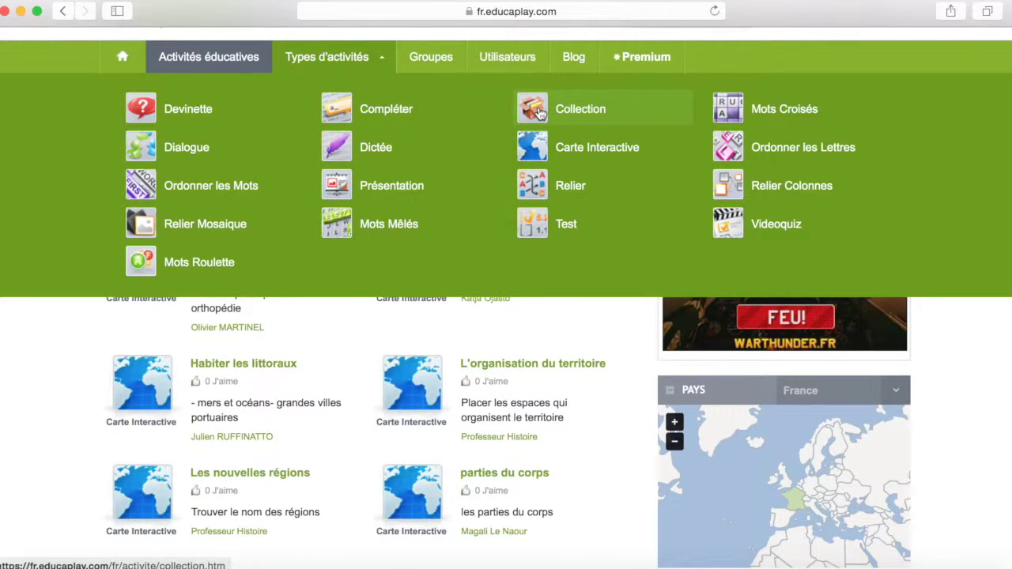
{"action": "left_click", "coordinate": [215, 188]}
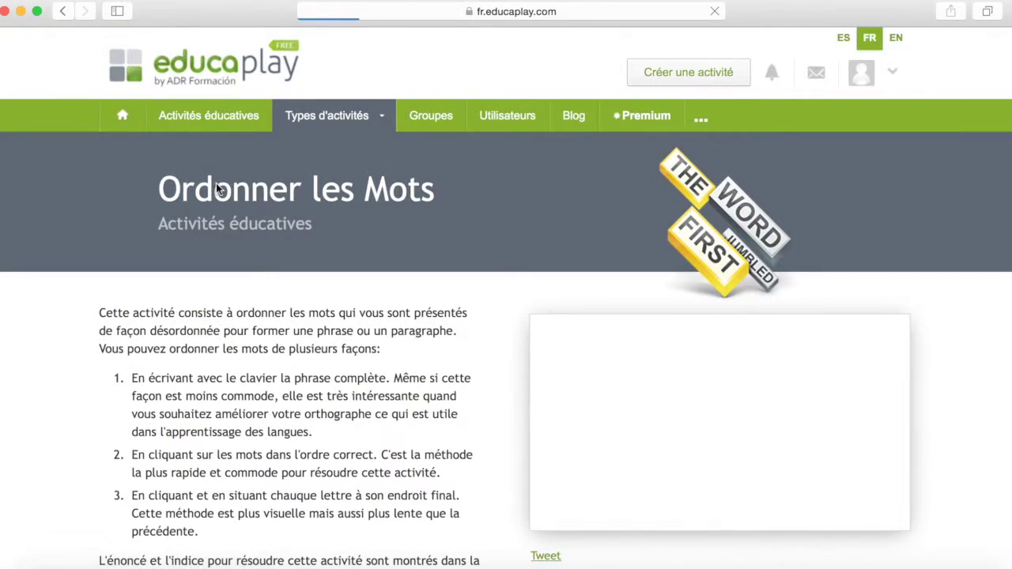
{"action": "scroll", "coordinate": [324, 350], "scroll_direction": "down", "scroll_amount": 3}
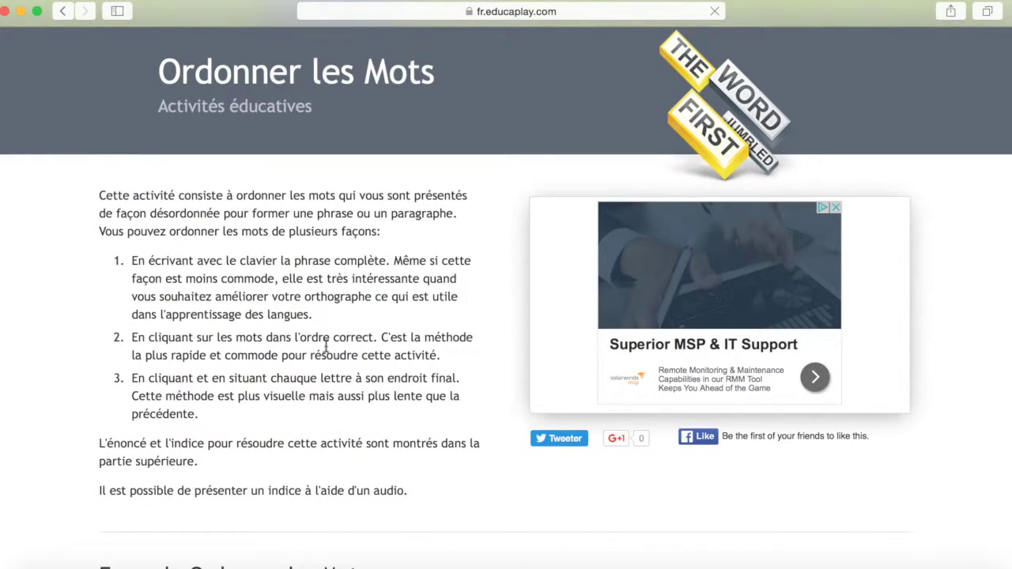
{"action": "scroll", "coordinate": [325, 350], "scroll_direction": "up", "scroll_amount": 3}
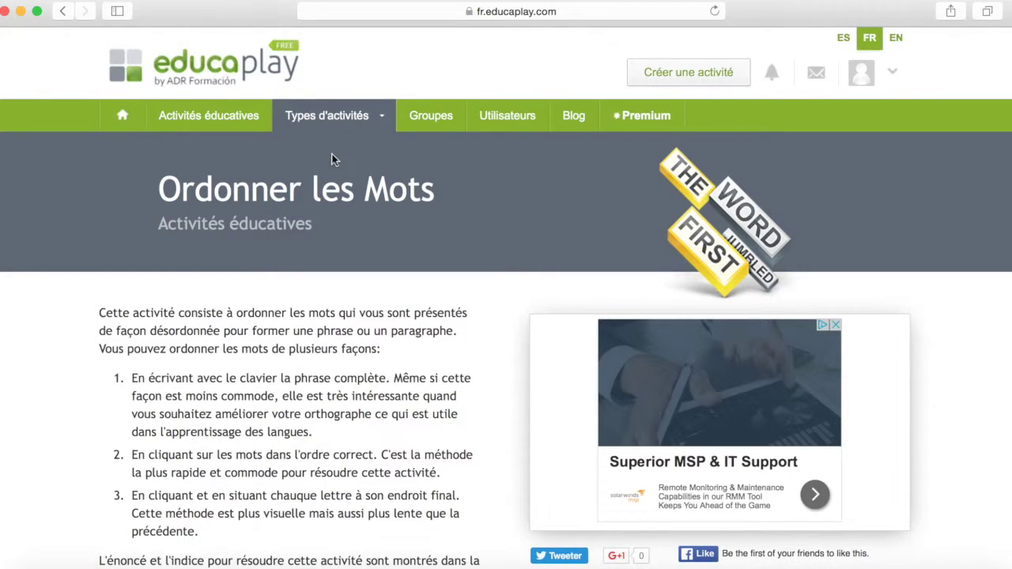
- Start creating a new activity and choose Relier as its type
{"action": "mouse_move", "coordinate": [380, 119]}
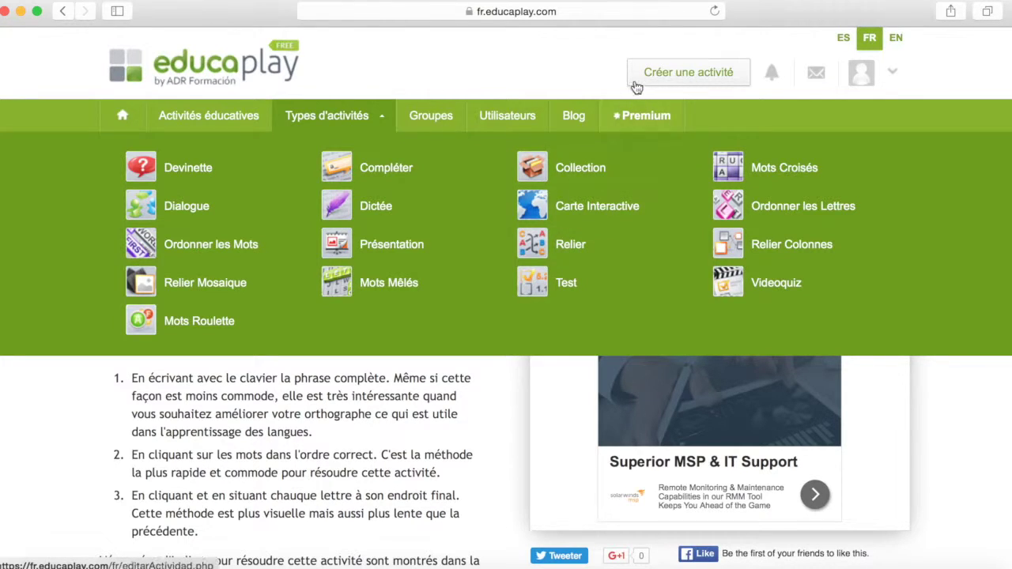
{"action": "left_click", "coordinate": [685, 77]}
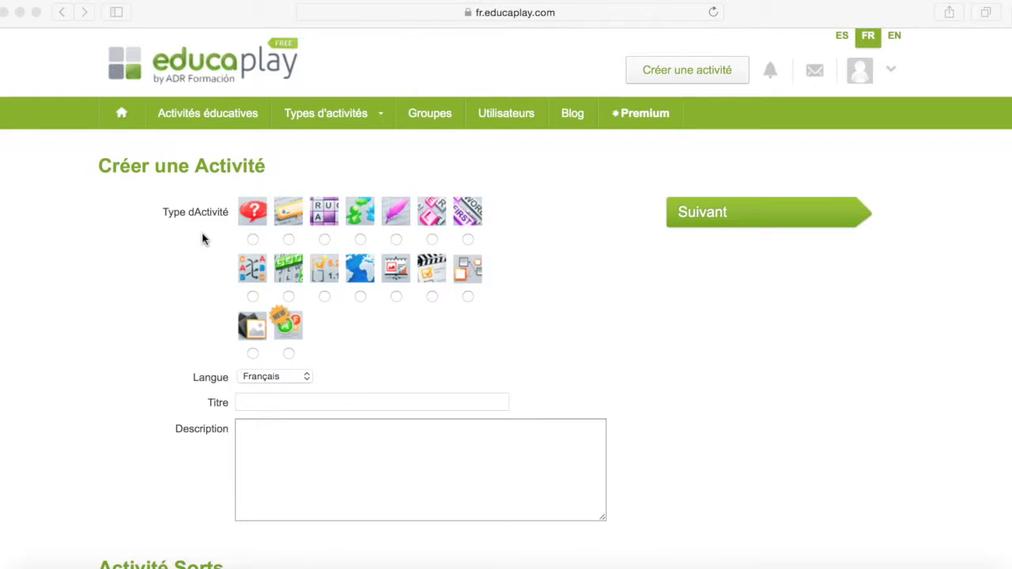
{"action": "left_click", "coordinate": [208, 230]}
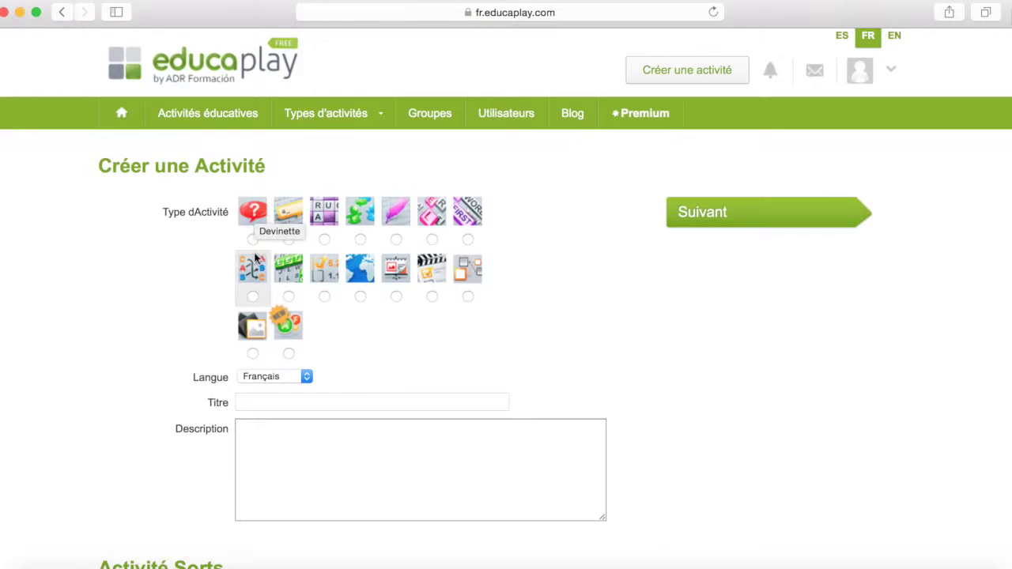
{"action": "left_click", "coordinate": [252, 296]}
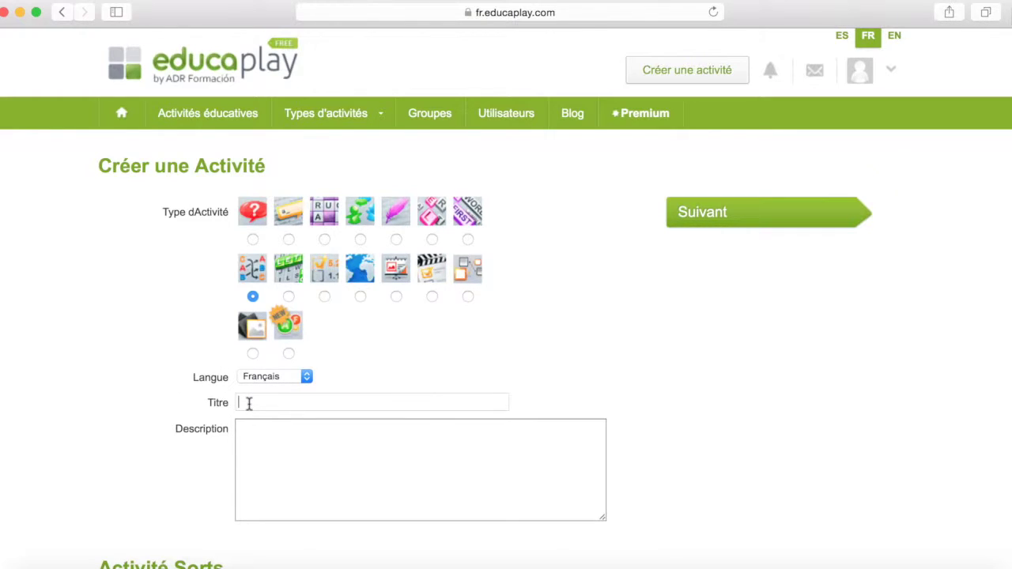
- Title the activity "Food and drinks" and enter the description "Classer les éléments selon la catégorie à laquelle ils appartiennent."
{"action": "type", "text": "Food"}
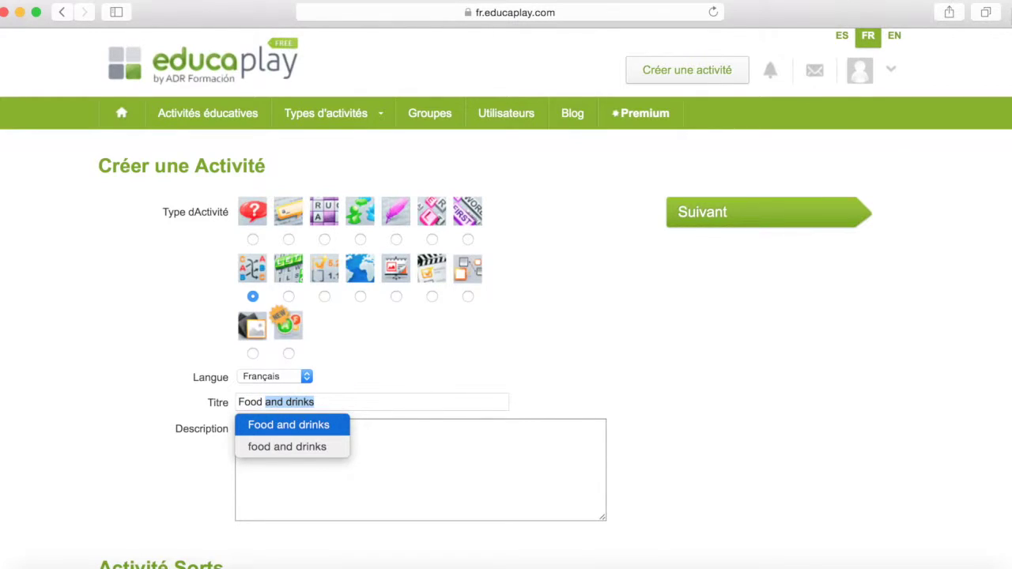
{"action": "key", "text": "Escape"}
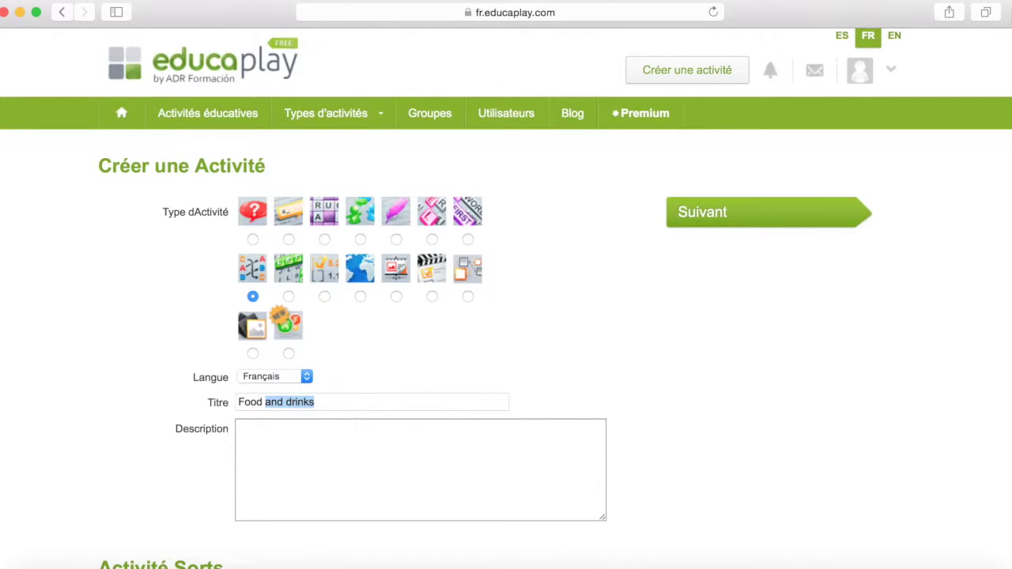
{"action": "left_click", "coordinate": [267, 441]}
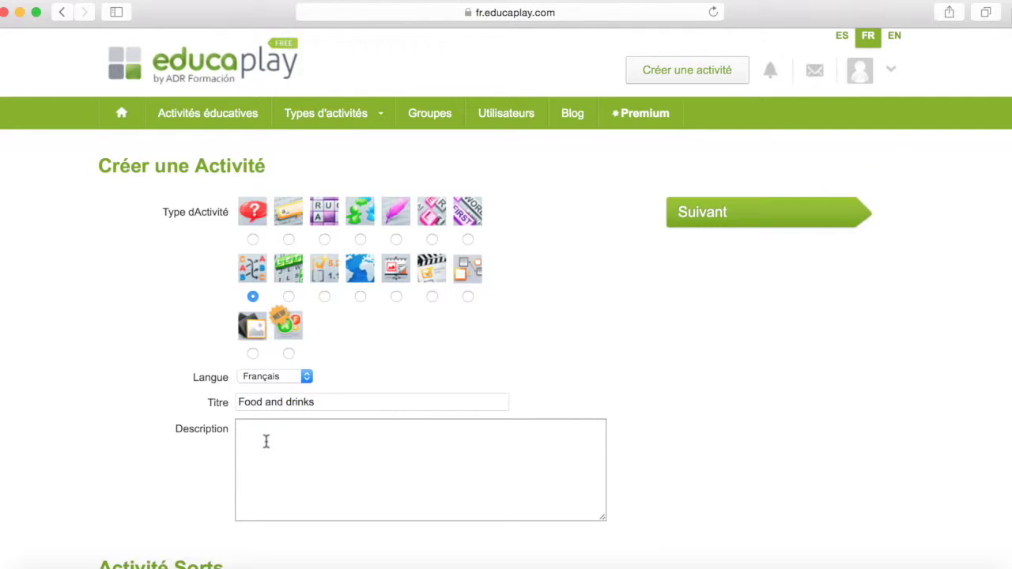
{"action": "type", "text": "Classer les éléments "}
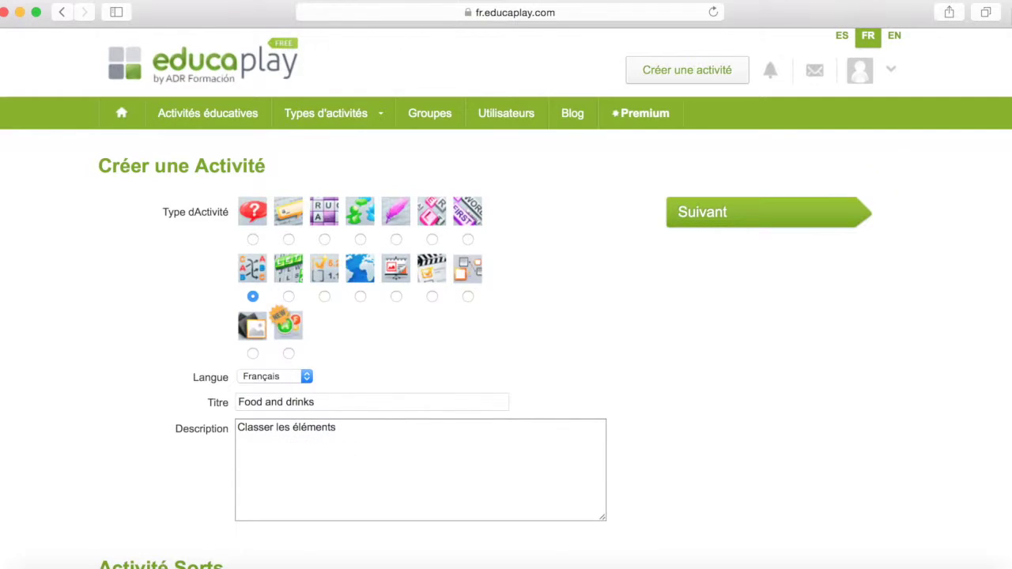
{"action": "type", "text": "selon la catégorie à laquelle"}
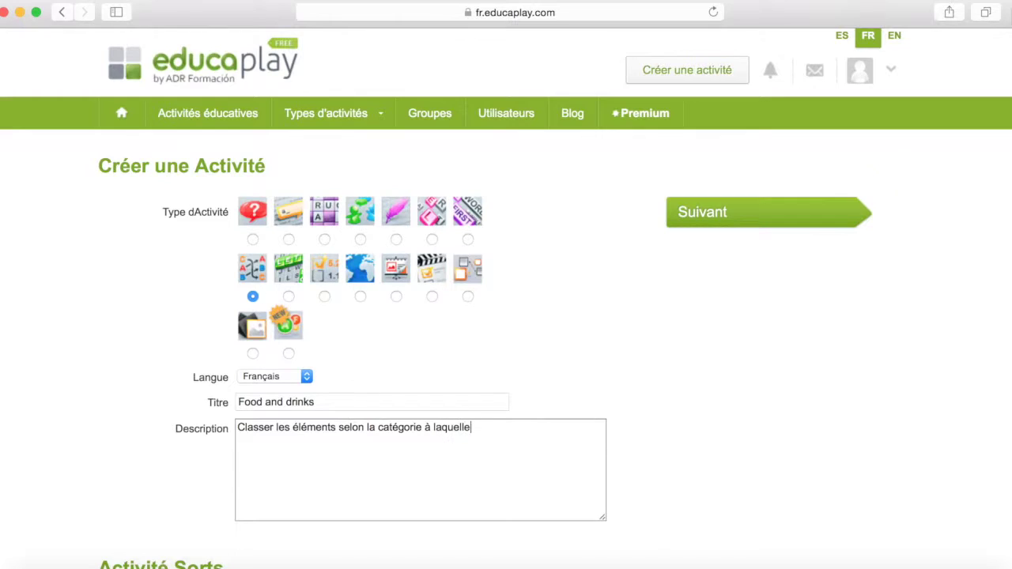
{"action": "type", "text": " ils appartiennent."}
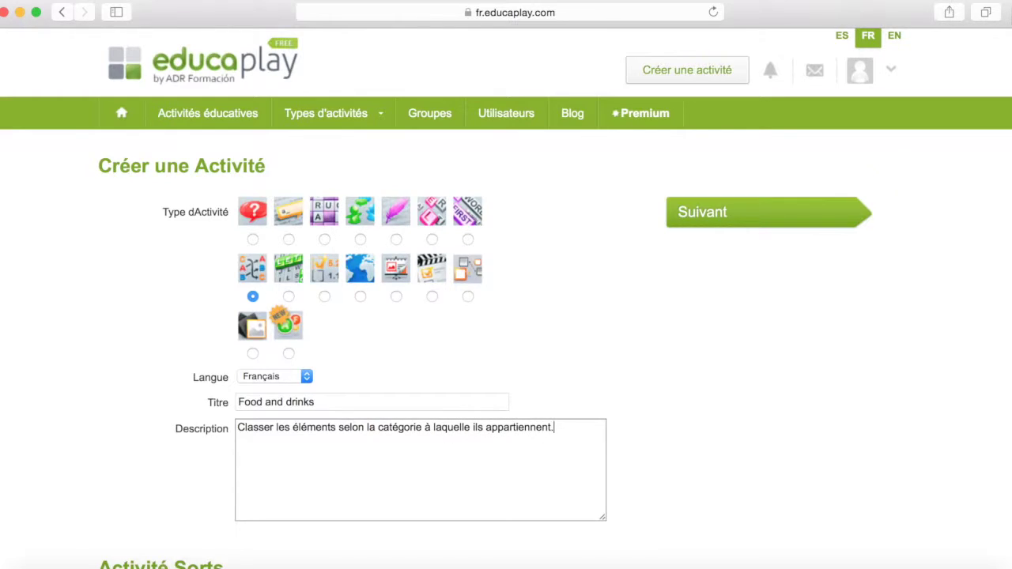
- Set the activity's course classification to "4º - Collége"
{"action": "scroll", "coordinate": [422, 454], "scroll_direction": "down", "scroll_amount": 5}
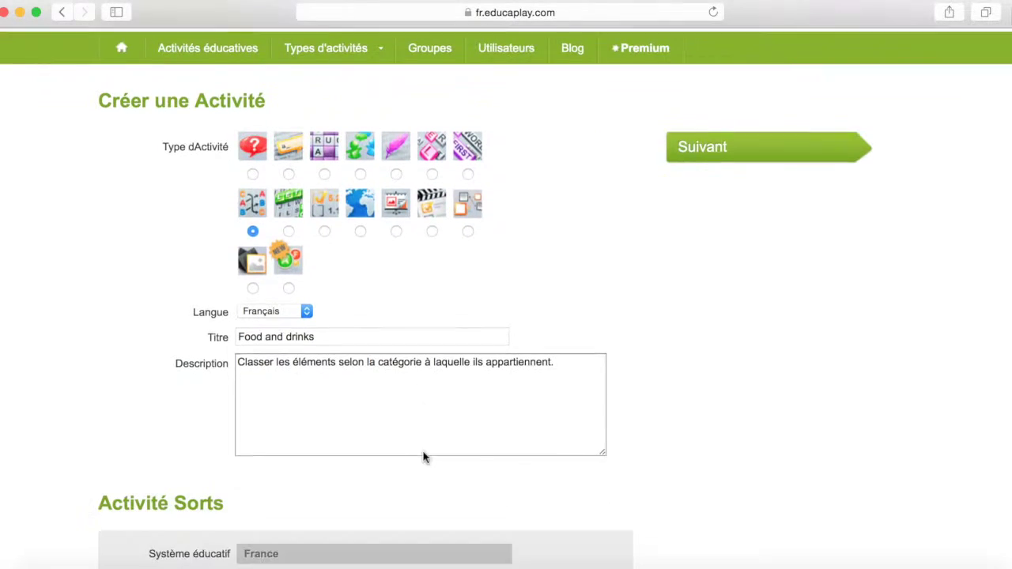
{"action": "scroll", "coordinate": [424, 457], "scroll_direction": "down", "scroll_amount": 2}
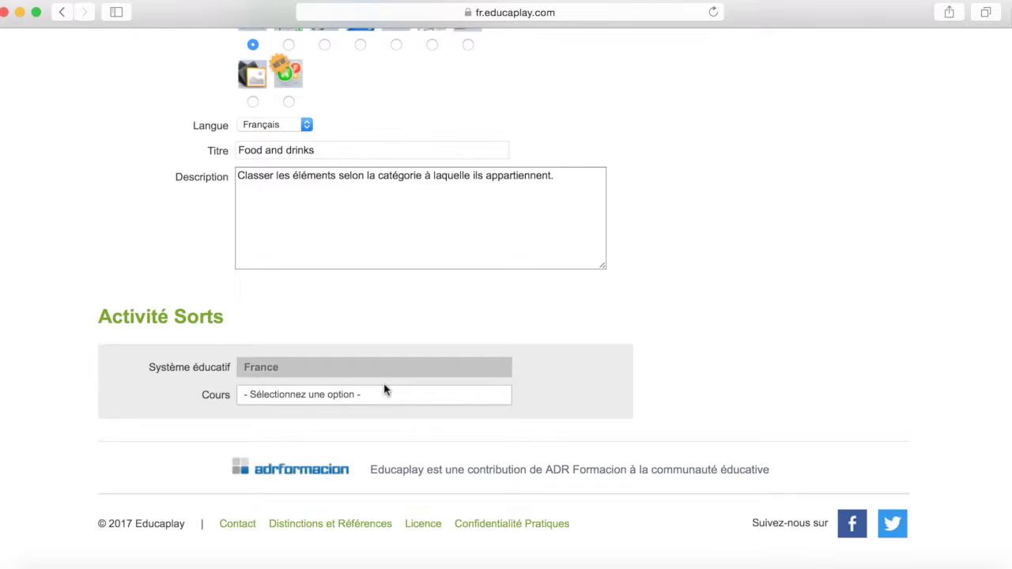
{"action": "left_click", "coordinate": [379, 400]}
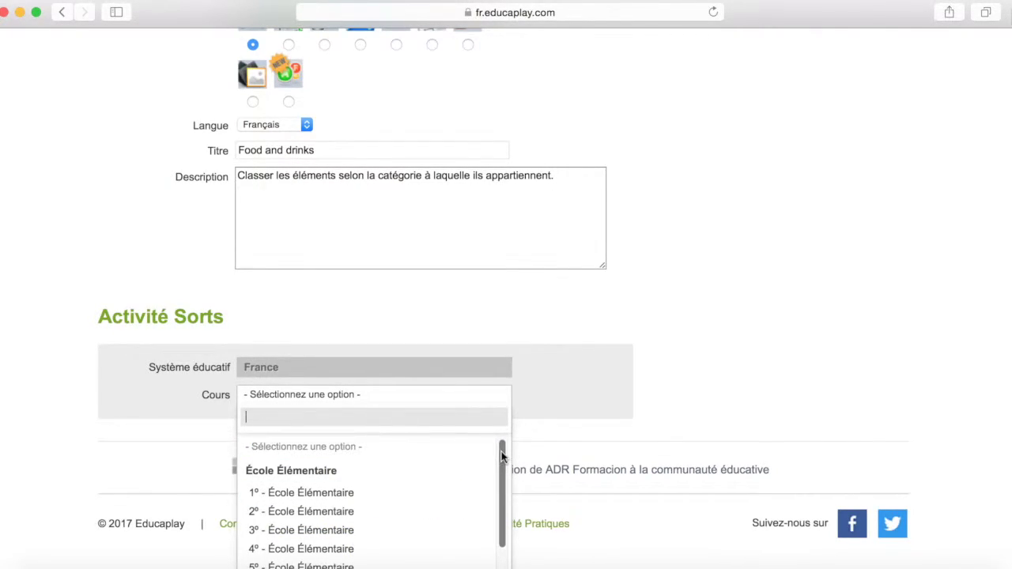
{"action": "left_click_drag", "start_coordinate": [502, 457], "coordinate": [488, 562]}
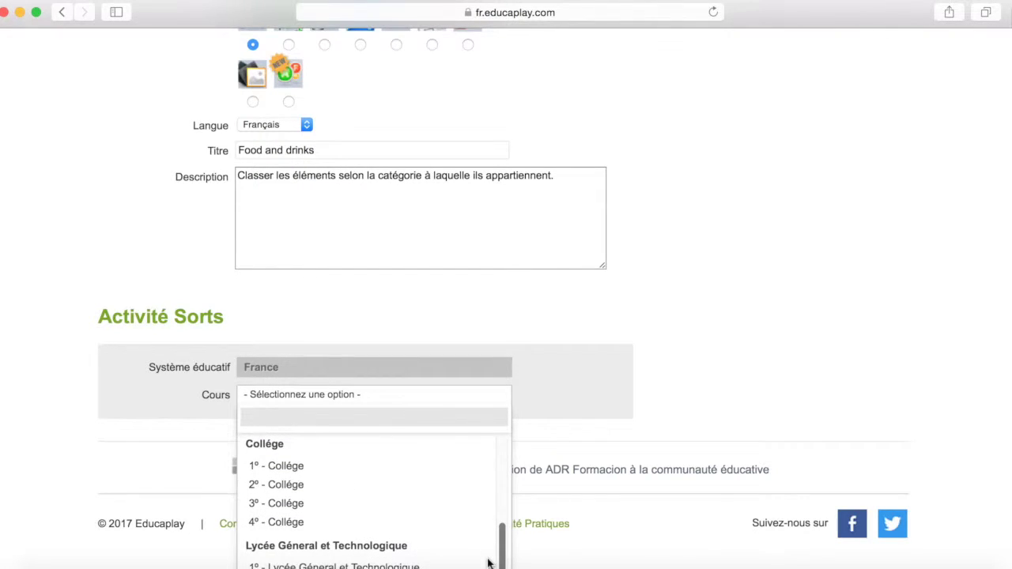
{"action": "left_click", "coordinate": [304, 522]}
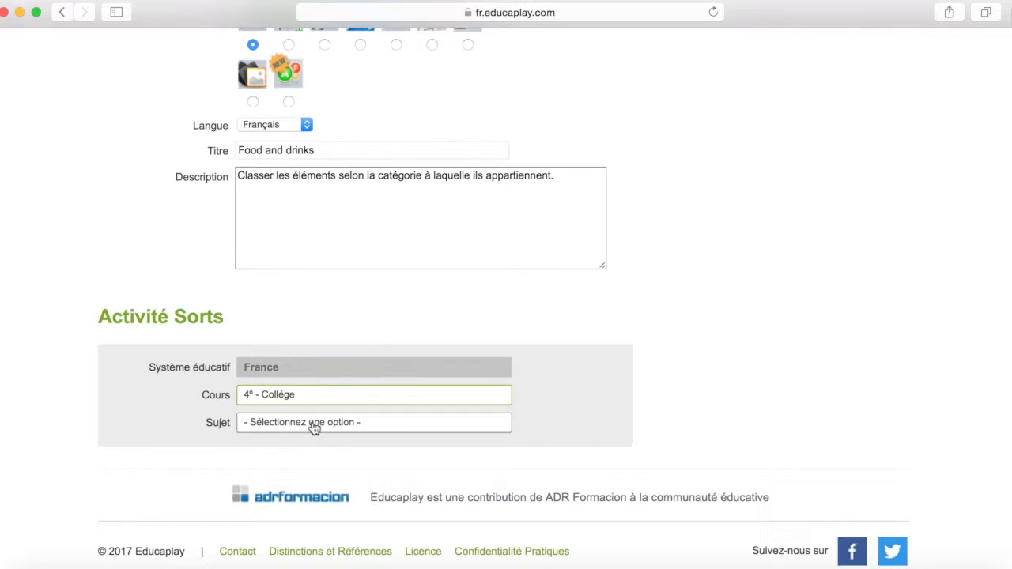
- Set the activity's subject to "Langues vivantes" and proceed to its configuration page
{"action": "left_click", "coordinate": [315, 424]}
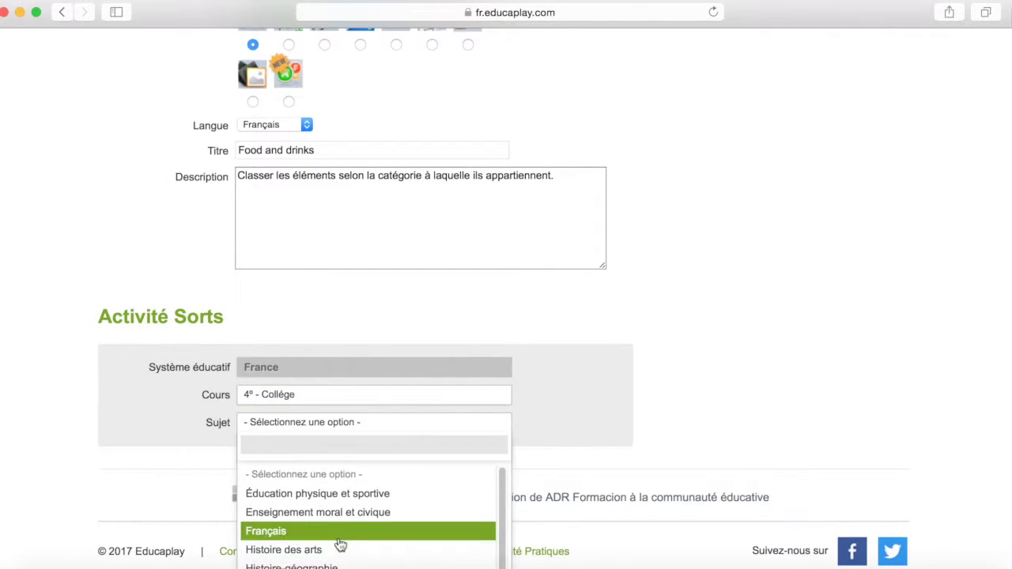
{"action": "scroll", "coordinate": [340, 545], "scroll_direction": "down", "scroll_amount": 1}
{"action": "left_click", "coordinate": [330, 564]}
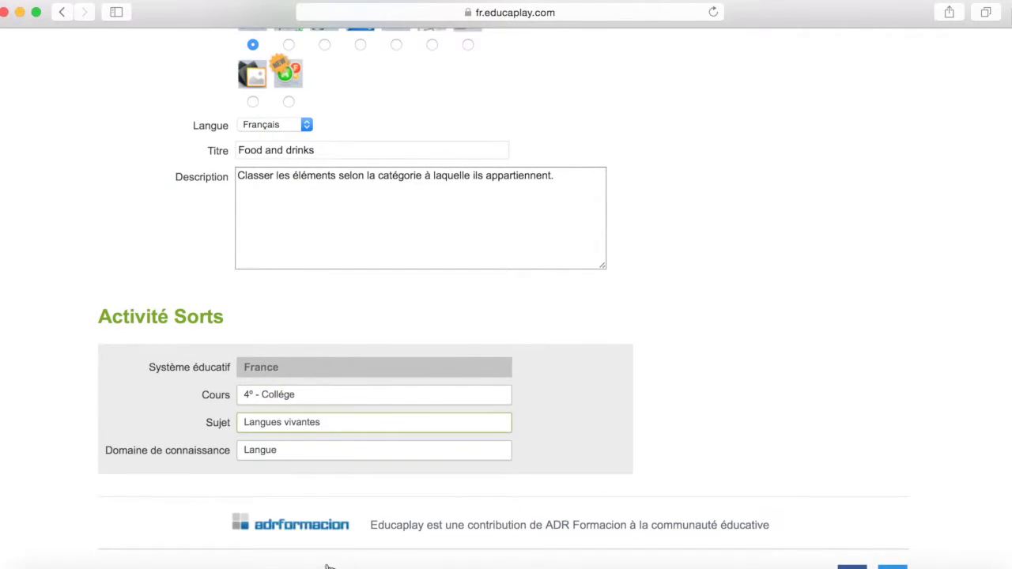
{"action": "scroll", "coordinate": [728, 373], "scroll_direction": "down", "scroll_amount": 2}
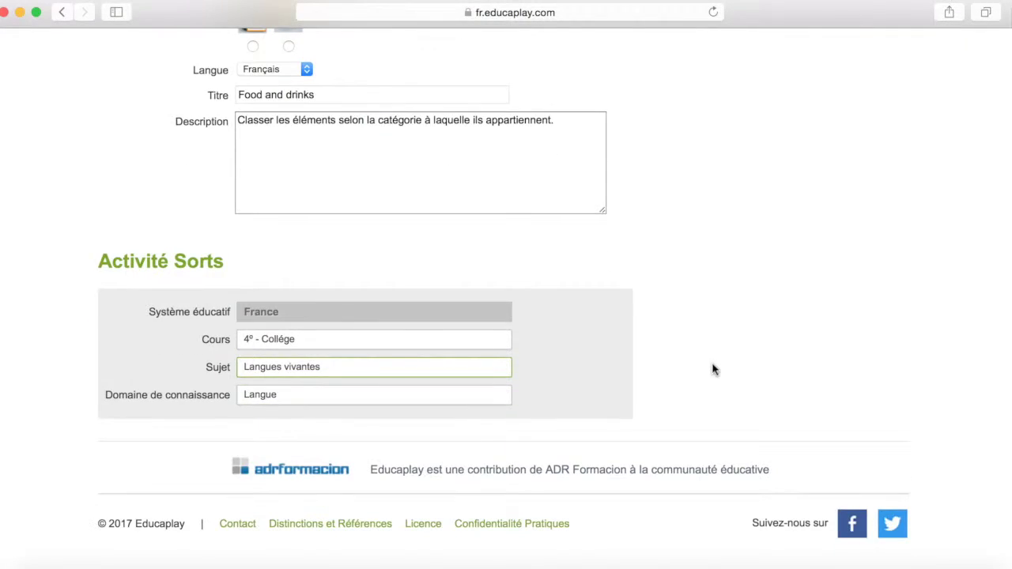
{"action": "scroll", "coordinate": [711, 369], "scroll_direction": "up", "scroll_amount": 5}
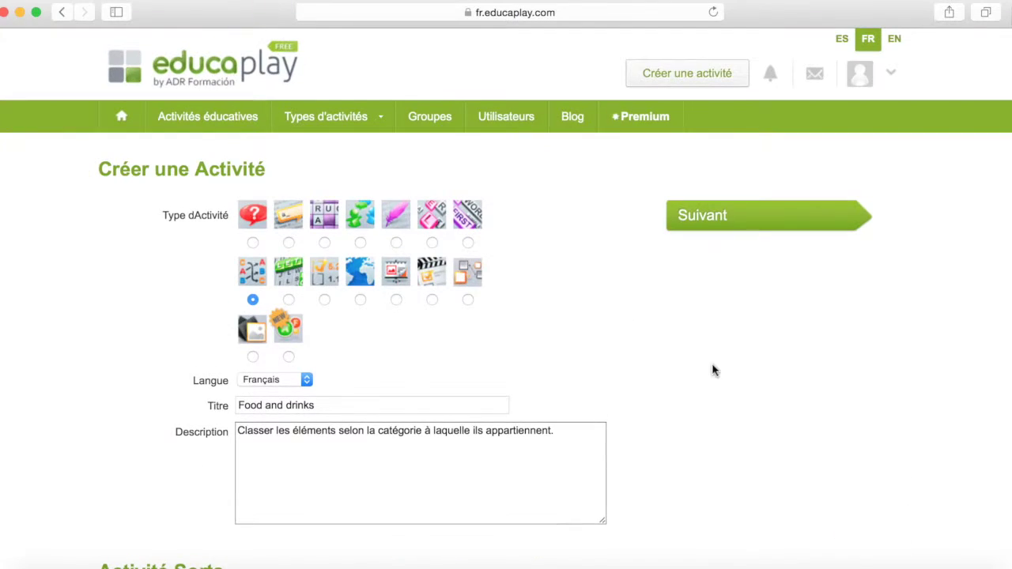
{"action": "left_click", "coordinate": [687, 220]}
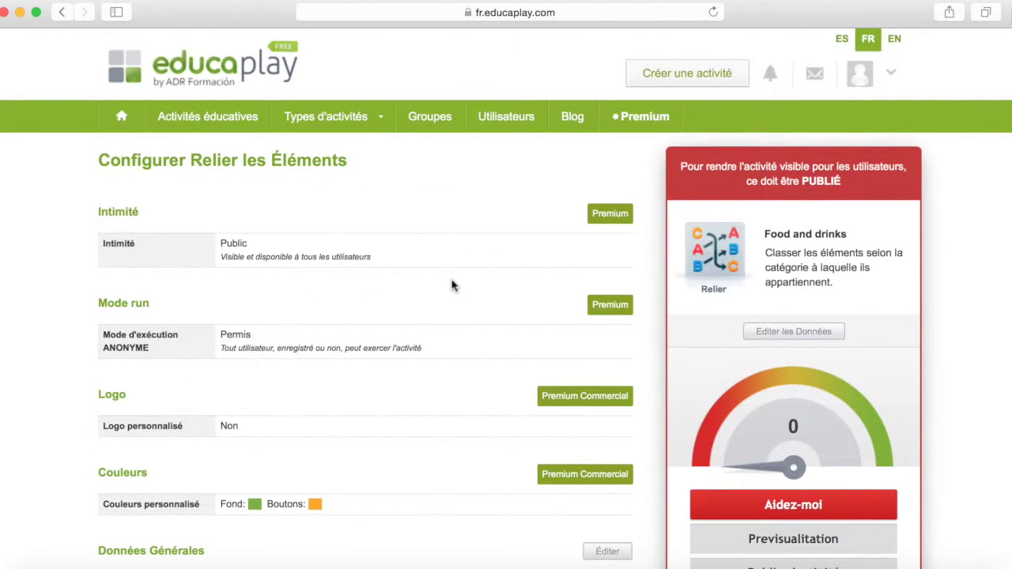
- Examine the configuration sections and read the recommendations for improving the Relier activity's quality score
{"action": "scroll", "coordinate": [434, 319], "scroll_direction": "down", "scroll_amount": 1}
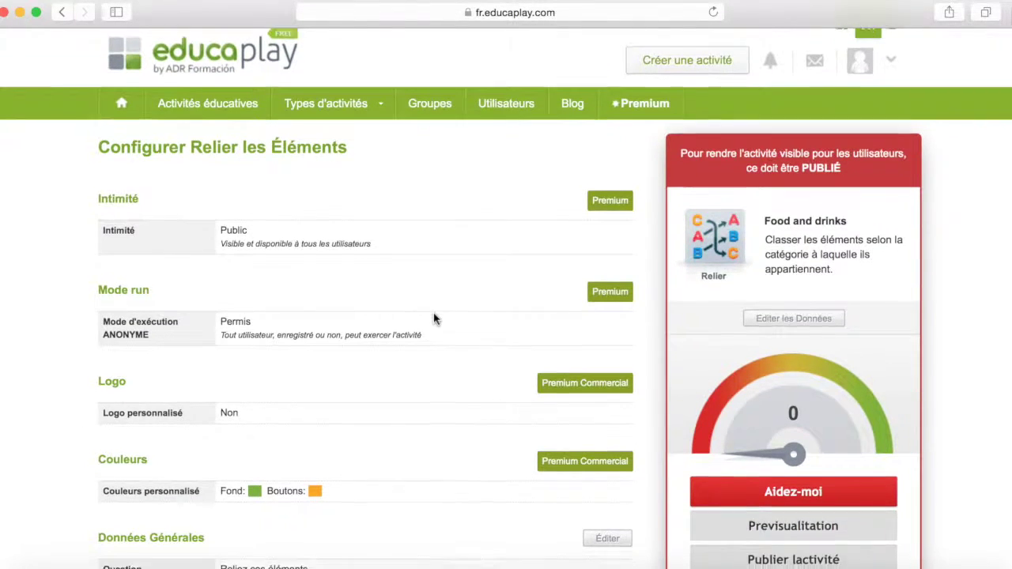
{"action": "scroll", "coordinate": [434, 318], "scroll_direction": "down", "scroll_amount": 3}
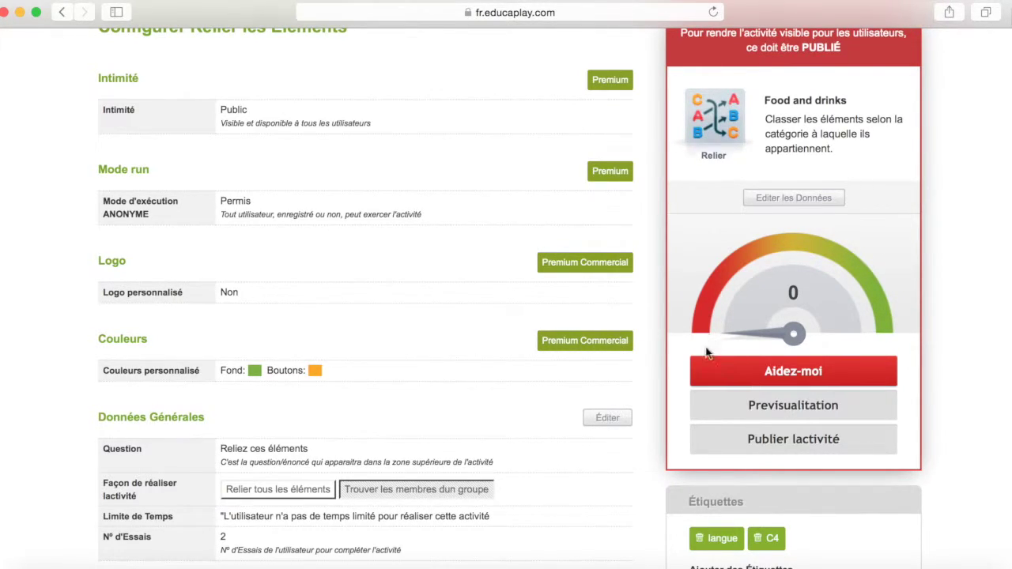
{"action": "left_click", "coordinate": [755, 375]}
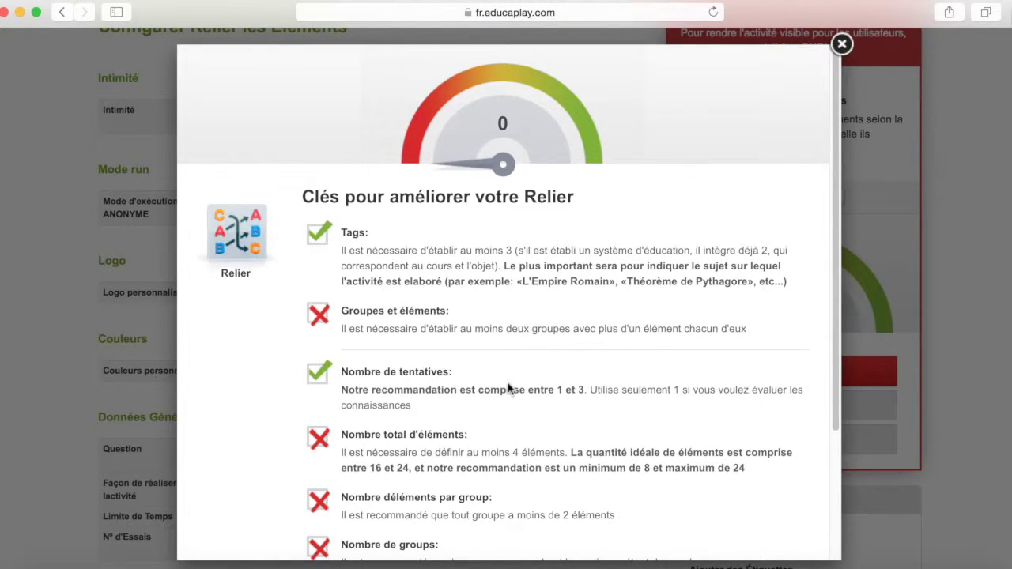
{"action": "scroll", "coordinate": [509, 370], "scroll_direction": "down", "scroll_amount": 2}
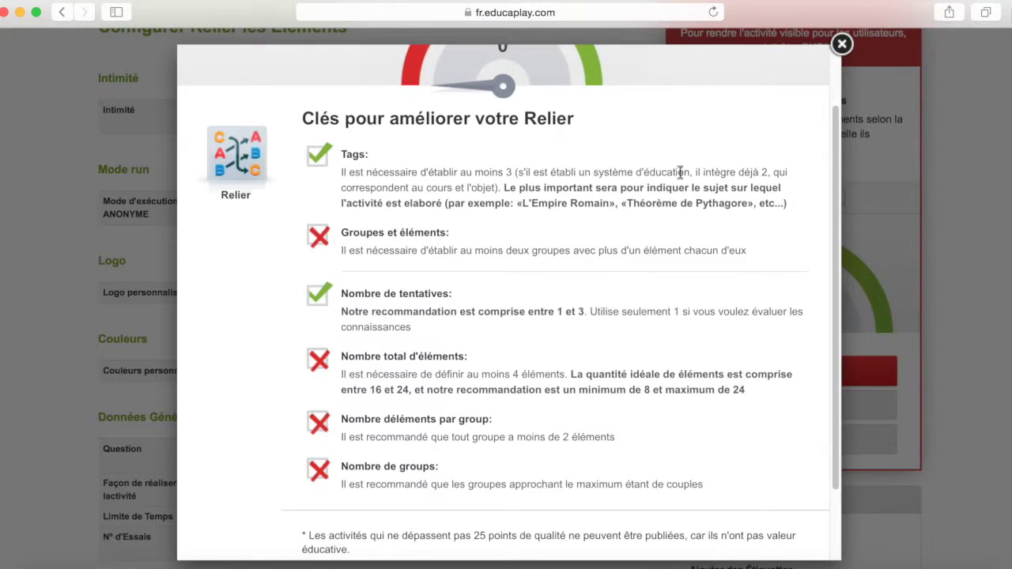
{"action": "left_click", "coordinate": [842, 45]}
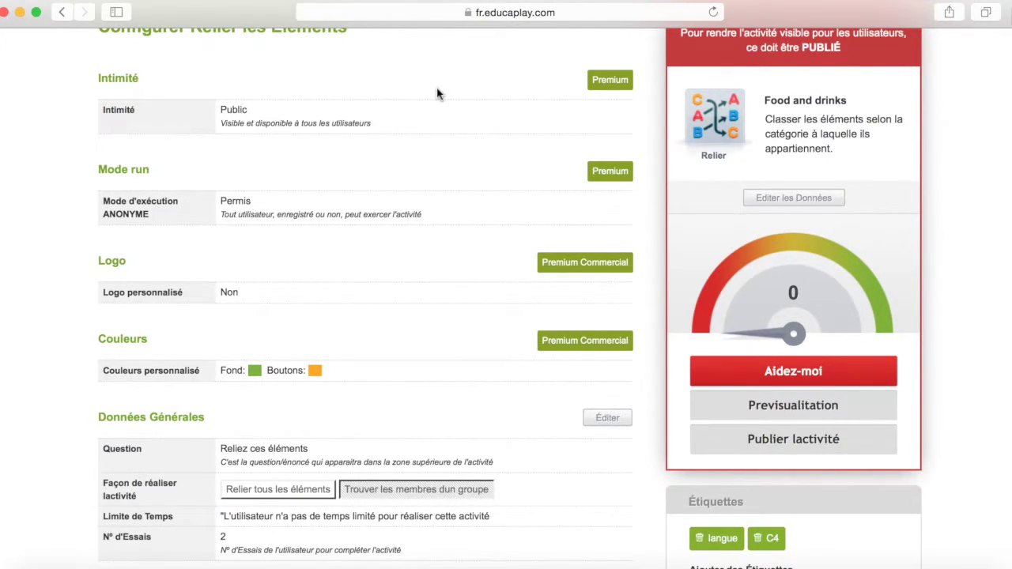
- Edit the general data to use "Trouver les membres dun groupe" with a time limit of 60 seconds, and save
{"action": "scroll", "coordinate": [395, 254], "scroll_direction": "down", "scroll_amount": 3}
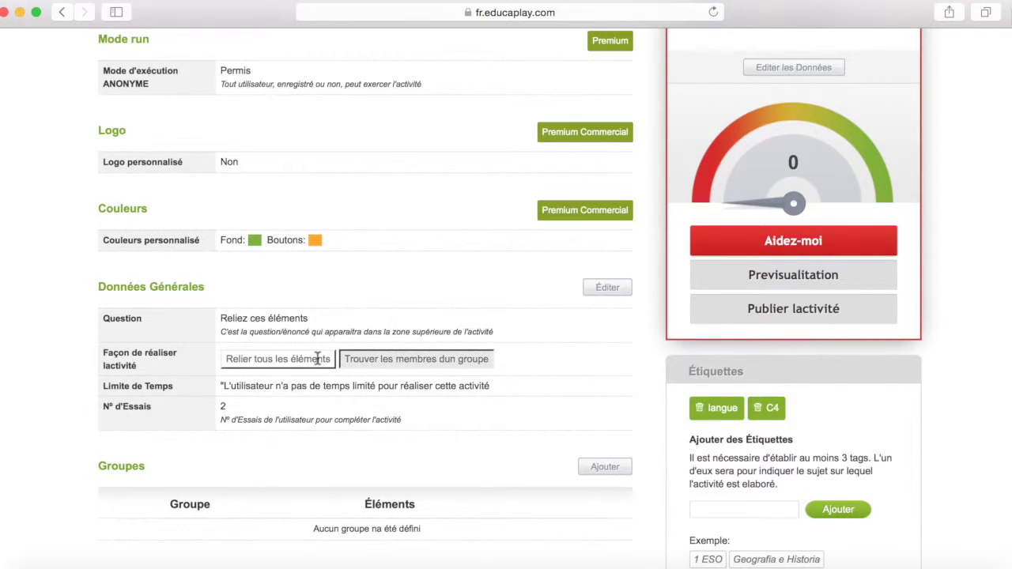
{"action": "left_click", "coordinate": [592, 288]}
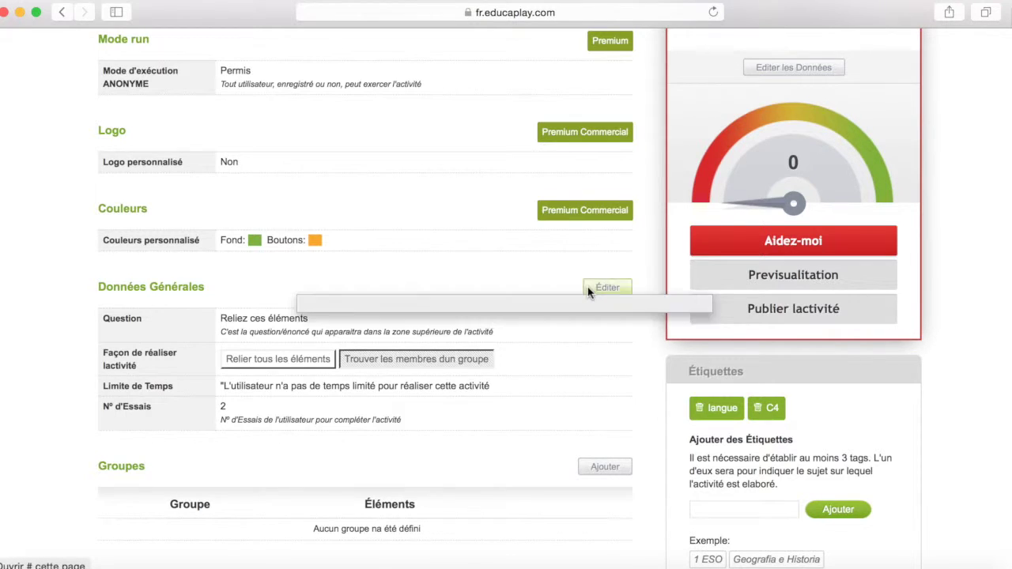
{"action": "left_click", "coordinate": [415, 289]}
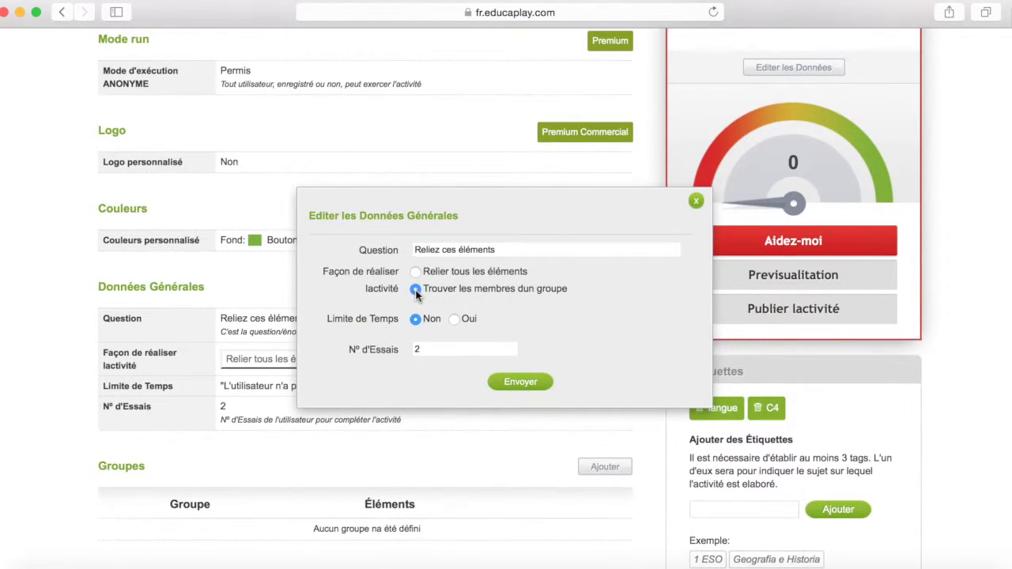
{"action": "left_click", "coordinate": [455, 320]}
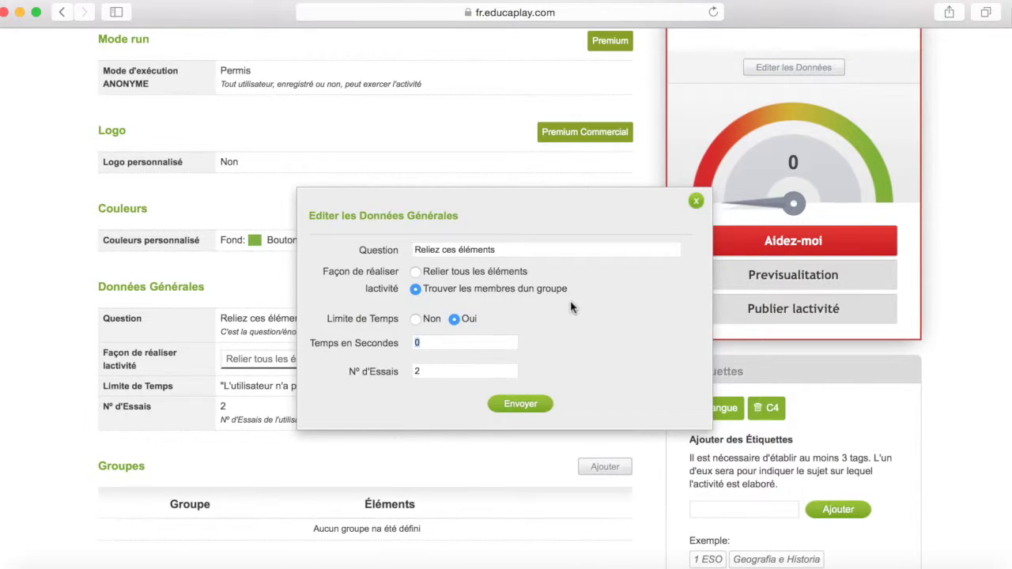
{"action": "type", "text": "6"}
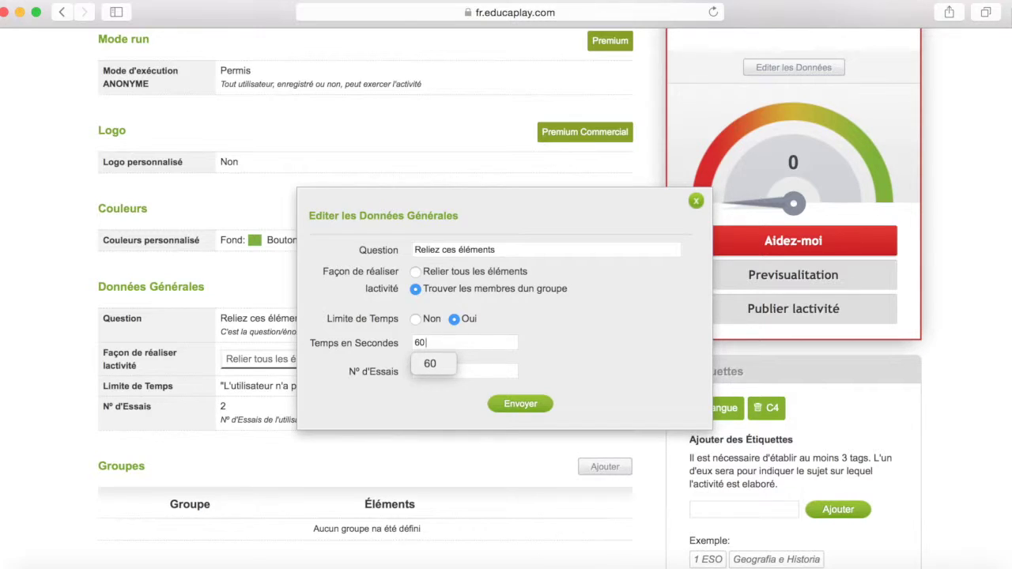
{"action": "left_click", "coordinate": [497, 372]}
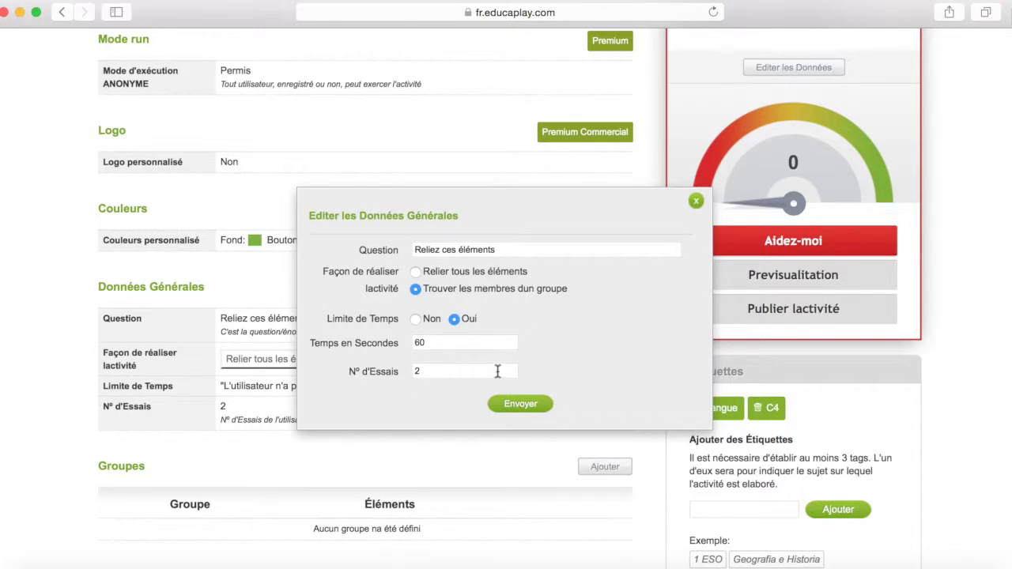
{"action": "left_click", "coordinate": [529, 405]}
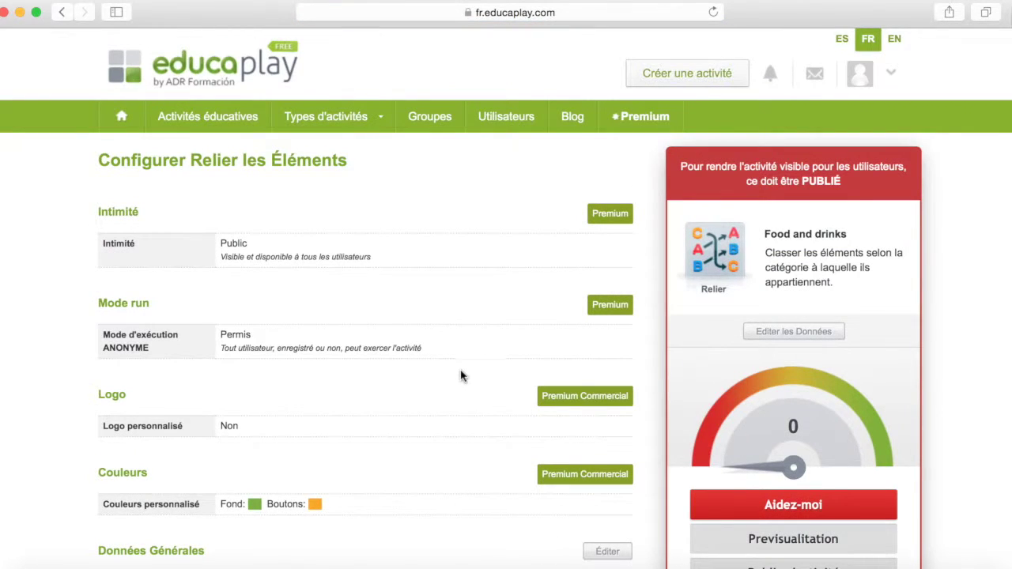
- Add a group named "Fruit" with the elements "Banana" and "Orange"
{"action": "scroll", "coordinate": [461, 376], "scroll_direction": "down", "scroll_amount": 8}
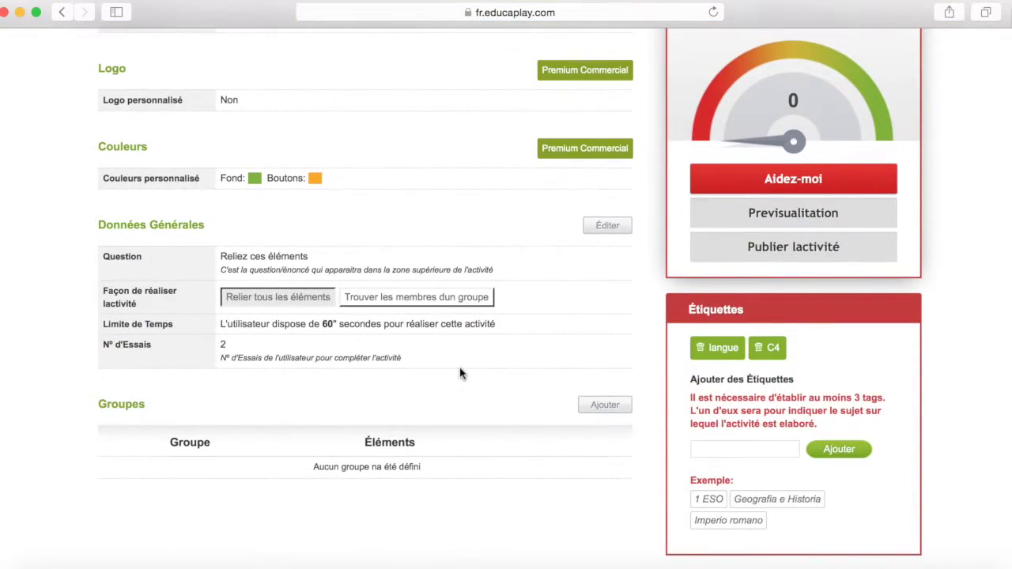
{"action": "scroll", "coordinate": [462, 374], "scroll_direction": "down", "scroll_amount": 2}
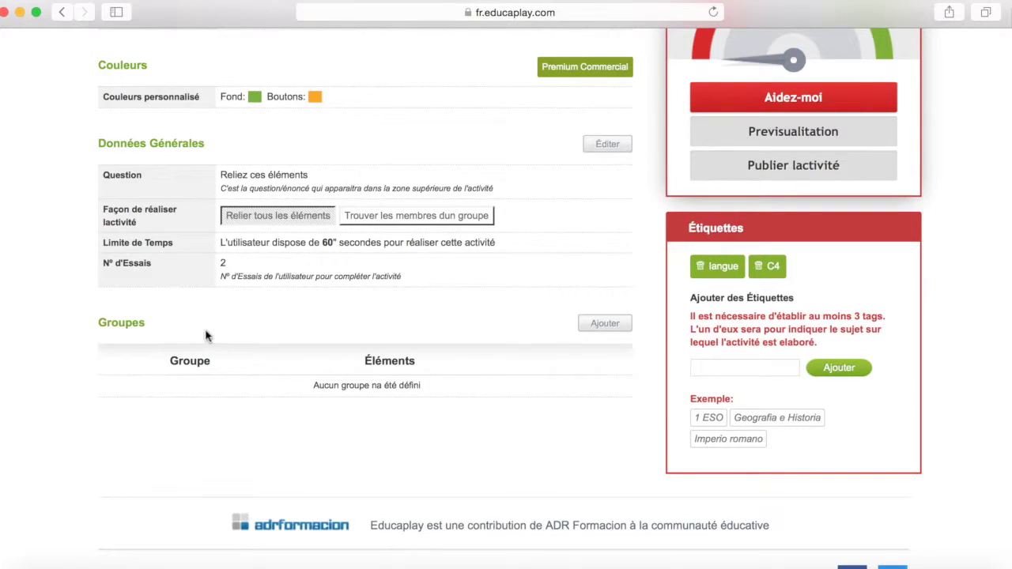
{"action": "left_click", "coordinate": [594, 328]}
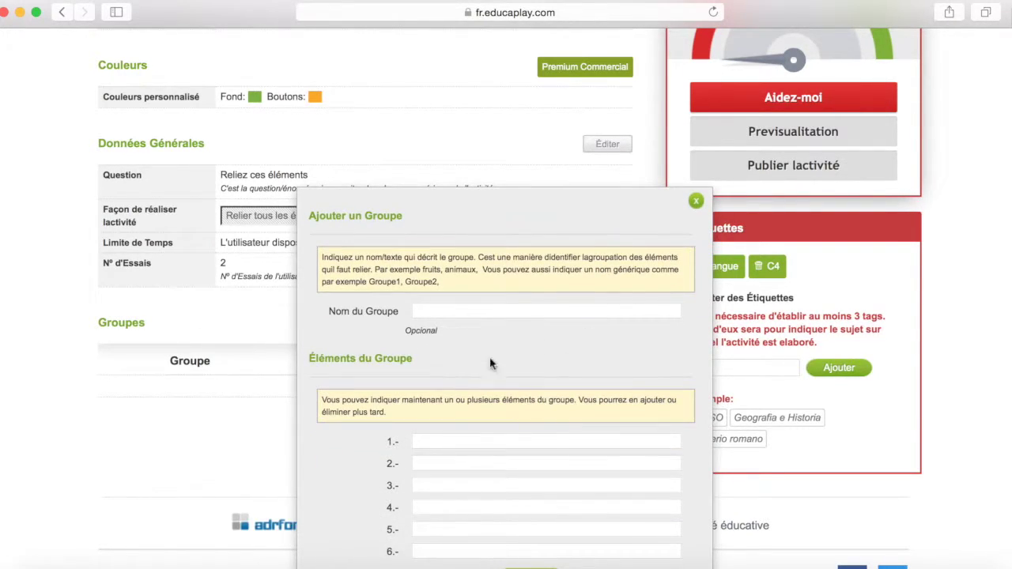
{"action": "left_click", "coordinate": [445, 310]}
{"action": "type", "text": "Fruit"}
{"action": "left_click", "coordinate": [437, 441]}
{"action": "type", "text": "Banan"}
{"action": "type", "text": "Orange"}
{"action": "scroll", "coordinate": [487, 472], "scroll_direction": "down", "scroll_amount": 2}
{"action": "left_click", "coordinate": [531, 543]}
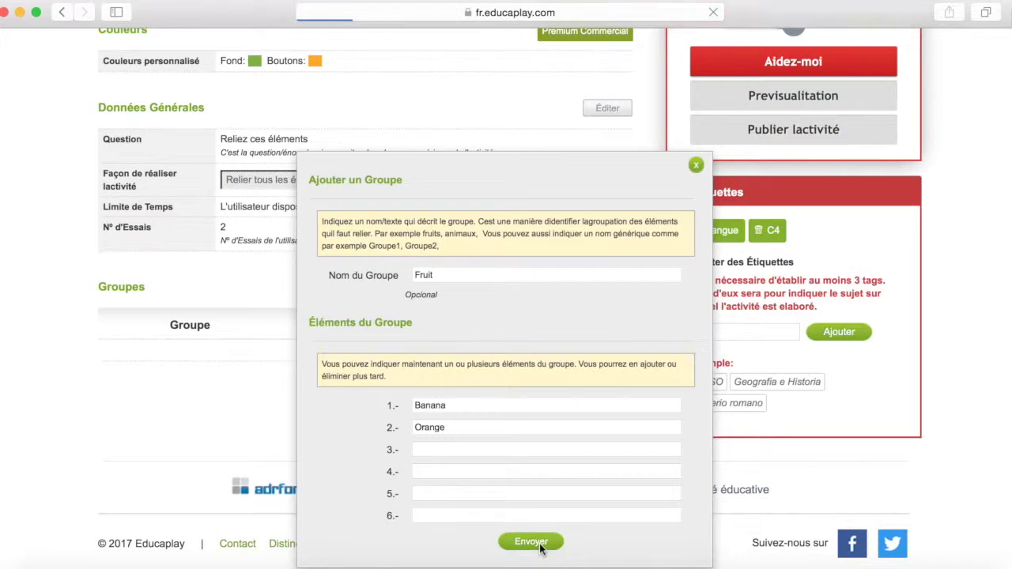
- Add a group named "Meat" with the elements "Ham" and "Chicken"
{"action": "scroll", "coordinate": [452, 478], "scroll_direction": "down", "scroll_amount": 4}
{"action": "scroll", "coordinate": [428, 470], "scroll_direction": "down", "scroll_amount": 3}
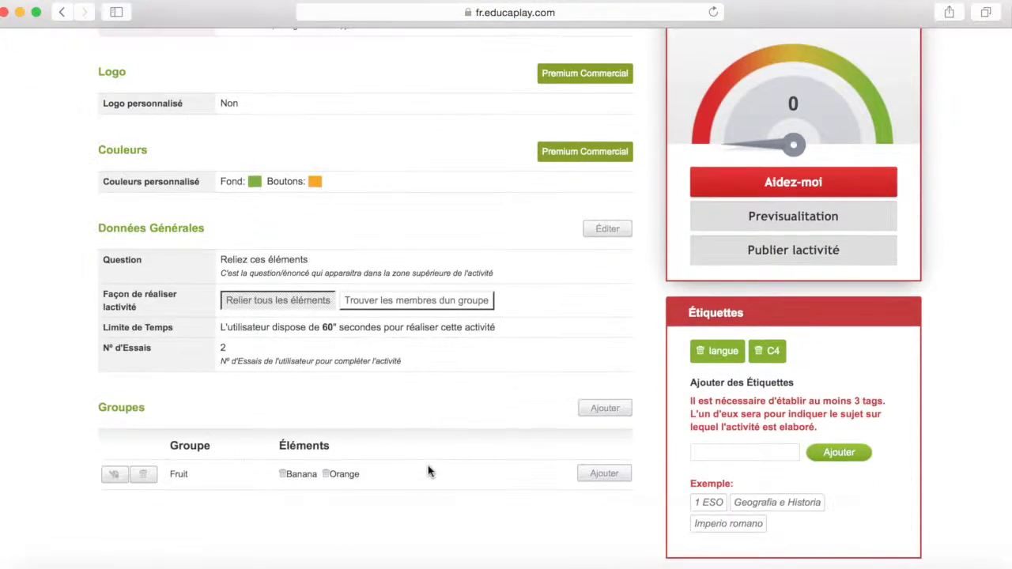
{"action": "left_click", "coordinate": [594, 345]}
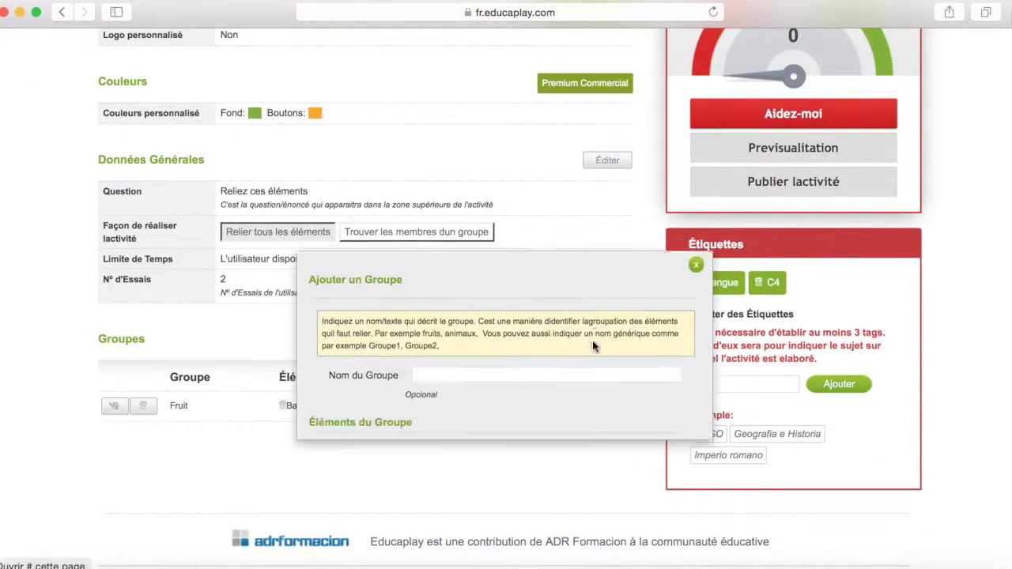
{"action": "type", "text": "Meat"}
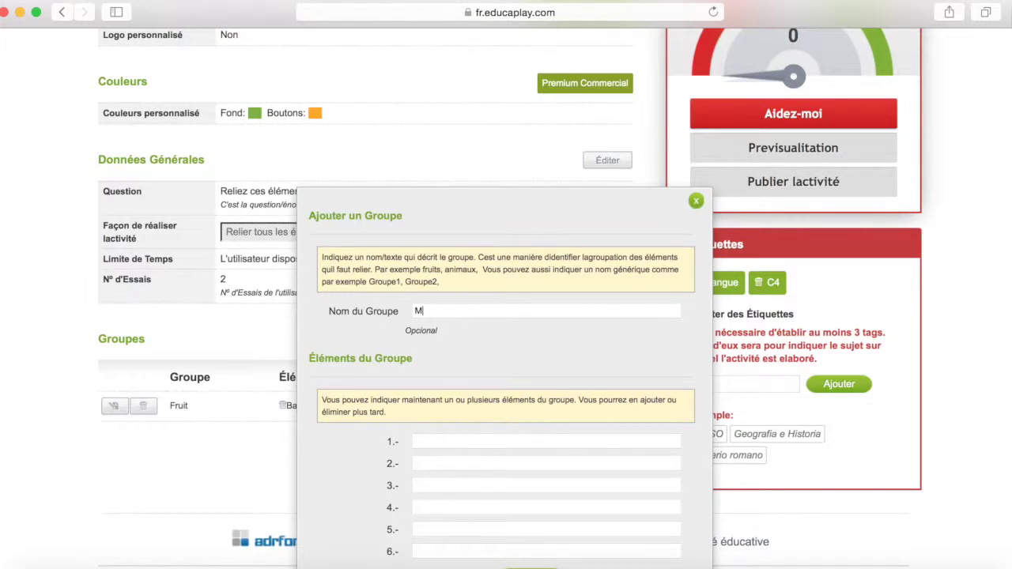
{"action": "left_click", "coordinate": [435, 438]}
{"action": "type", "text": "Ha"}
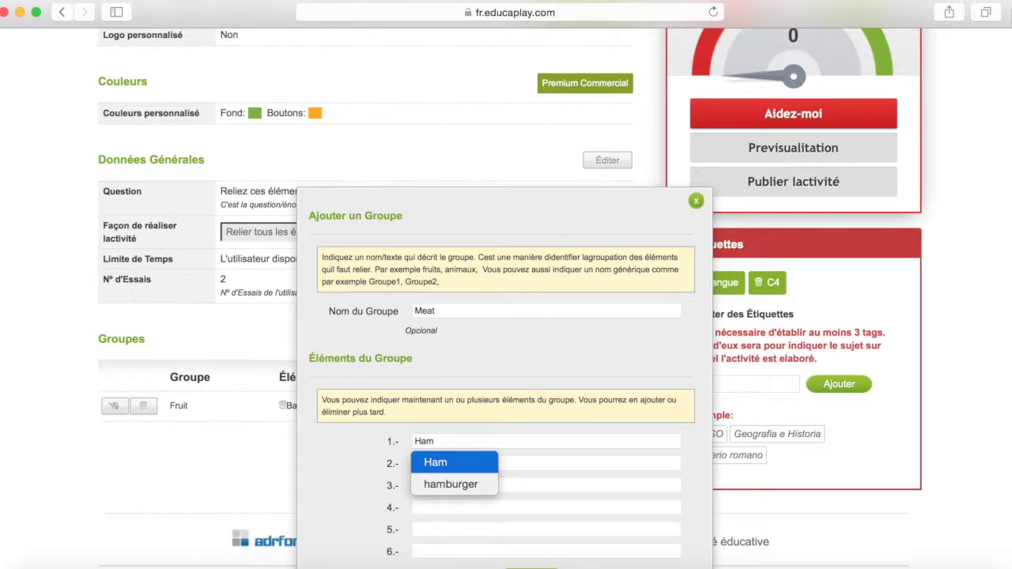
{"action": "type", "text": "m"}
{"action": "left_click", "coordinate": [488, 471]}
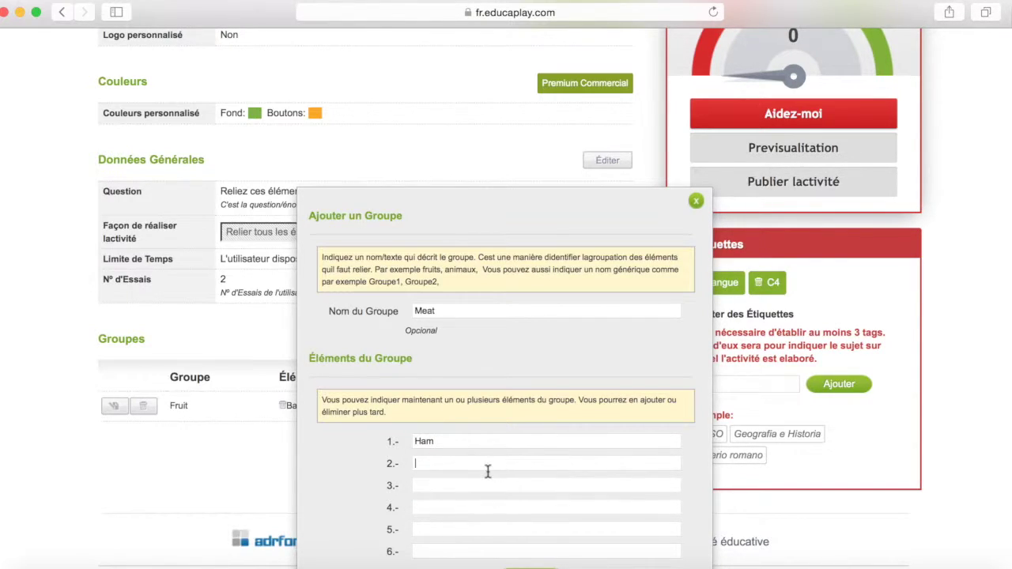
{"action": "type", "text": "Chicken"}
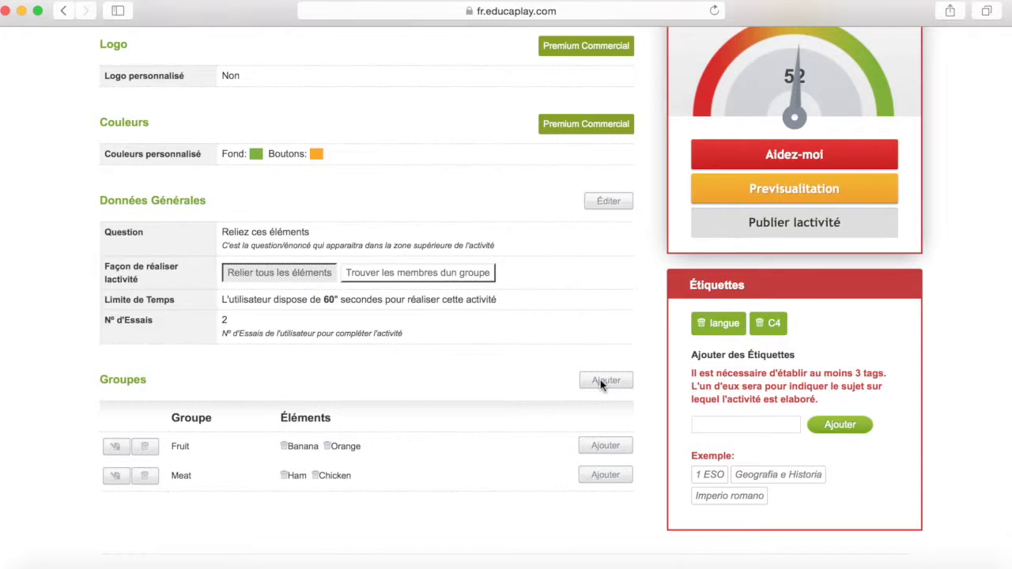
- Add a group named "Drinks" that includes the element "Water"
{"action": "left_click", "coordinate": [602, 380]}
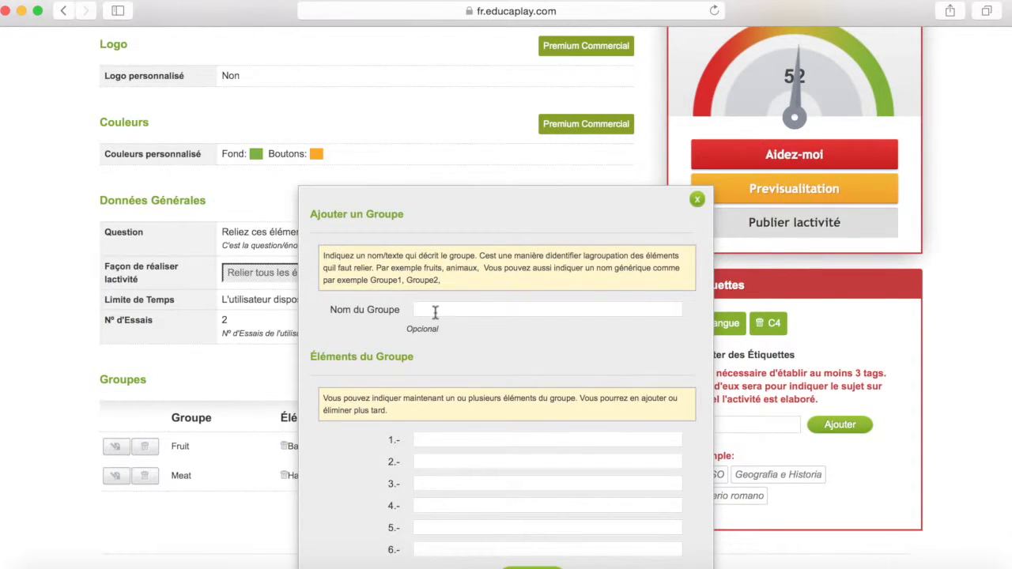
{"action": "left_click", "coordinate": [436, 310]}
{"action": "type", "text": "Drinks"}
{"action": "left_click", "coordinate": [427, 438]}
{"action": "type", "text": "Water"}
{"action": "scroll", "coordinate": [479, 451], "scroll_direction": "down", "scroll_amount": 2}
{"action": "left_click", "coordinate": [524, 499]}
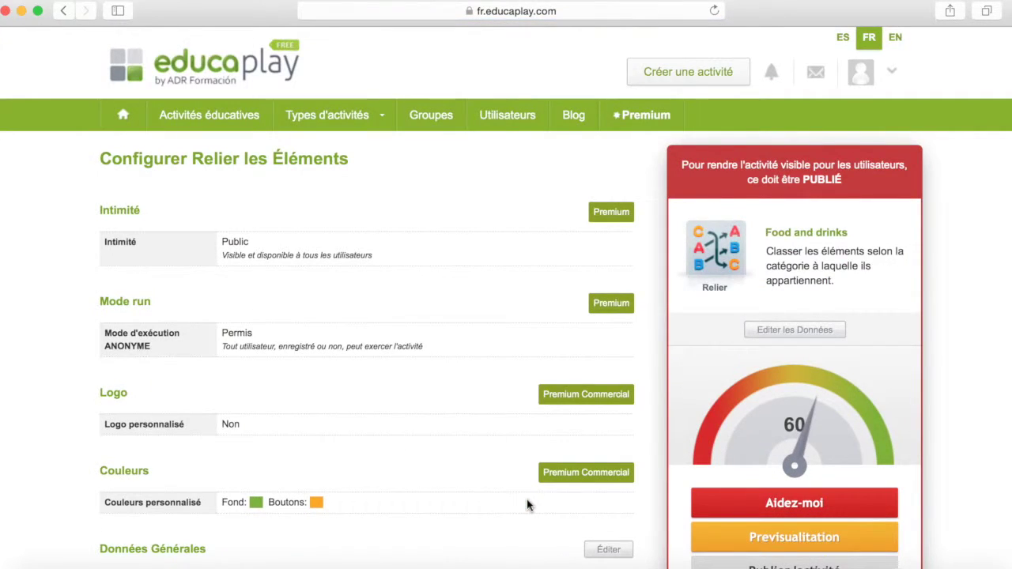
{"action": "scroll", "coordinate": [523, 482], "scroll_direction": "down", "scroll_amount": 5}
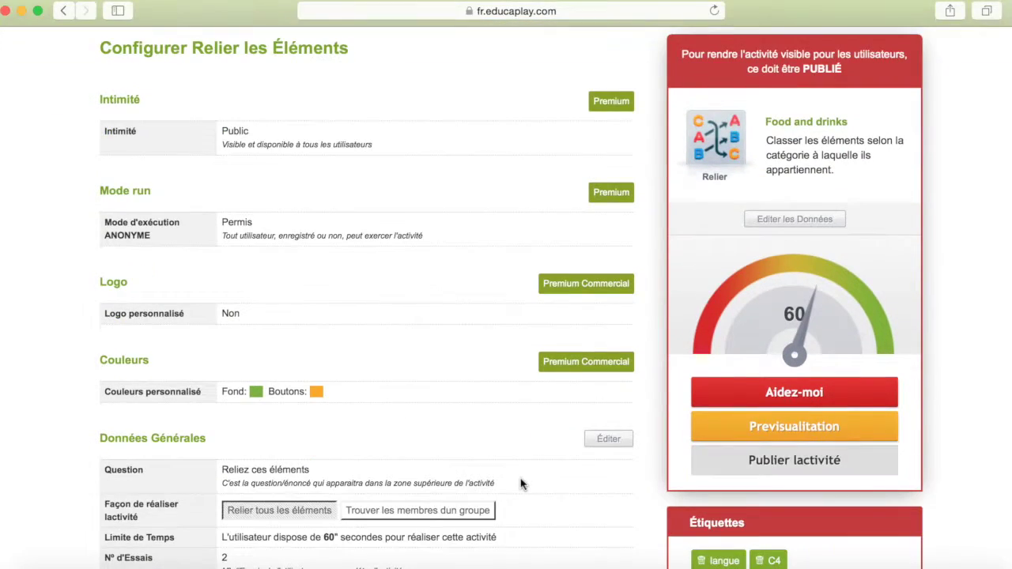
- Add a group named "Vegetables" with the elements "Beans" and "Potatoes"
{"action": "scroll", "coordinate": [520, 485], "scroll_direction": "down", "scroll_amount": 7}
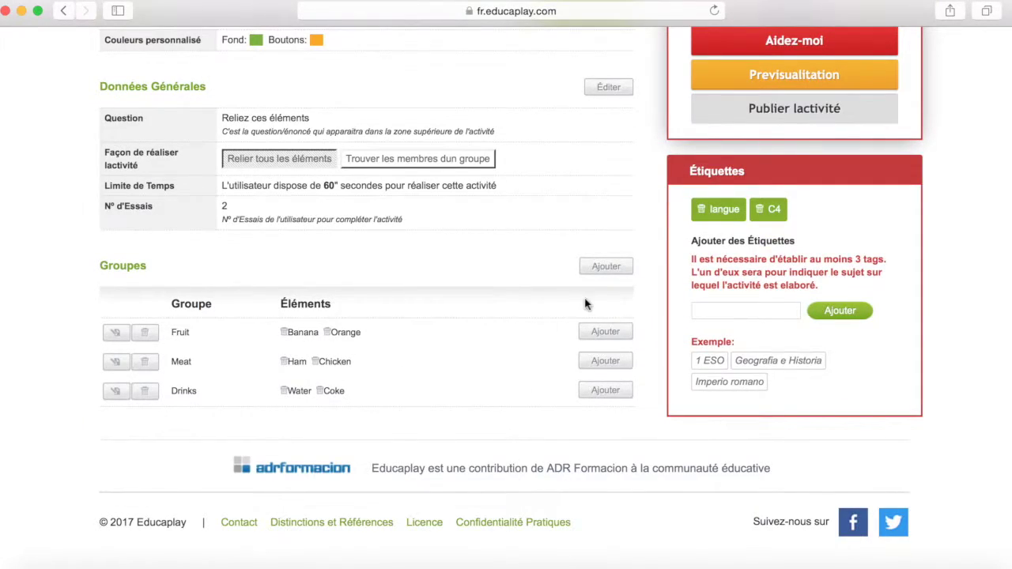
{"action": "left_click", "coordinate": [597, 268]}
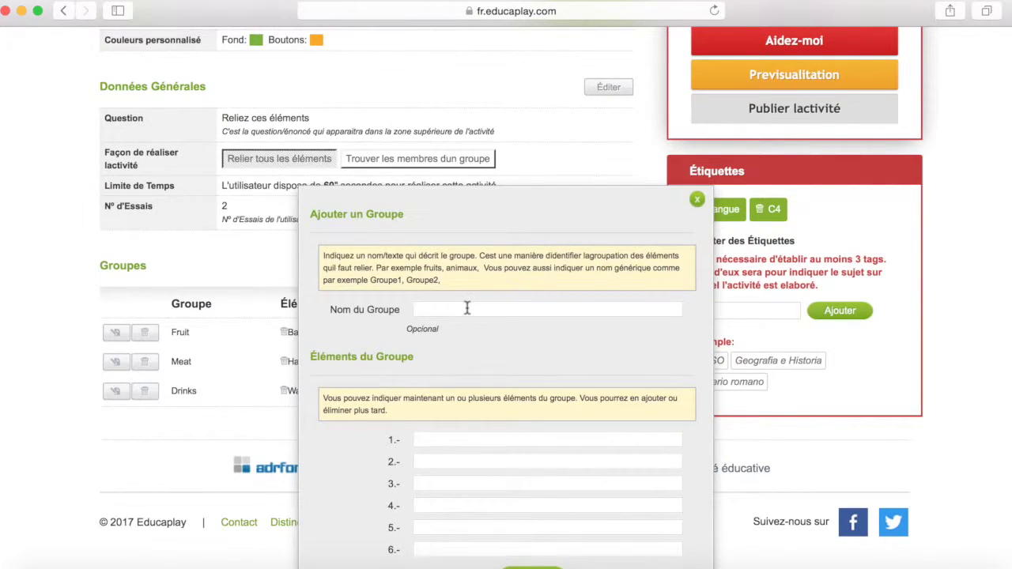
{"action": "left_click", "coordinate": [467, 308]}
{"action": "type", "text": "Vegetables"}
{"action": "left_click", "coordinate": [435, 435]}
{"action": "type", "text": "Bean"}
{"action": "type", "text": "t"}
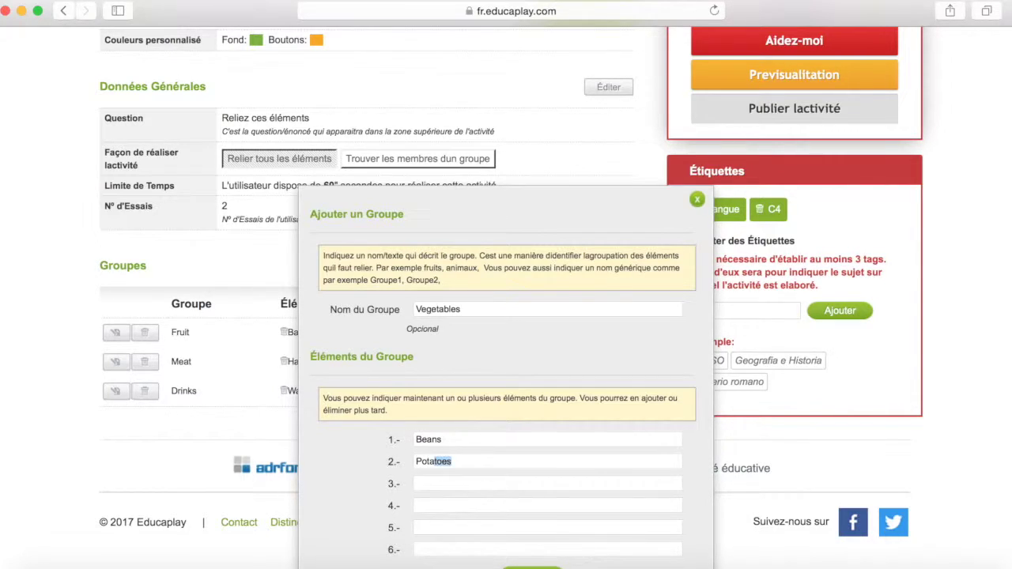
{"action": "scroll", "coordinate": [529, 498], "scroll_direction": "down", "scroll_amount": 1}
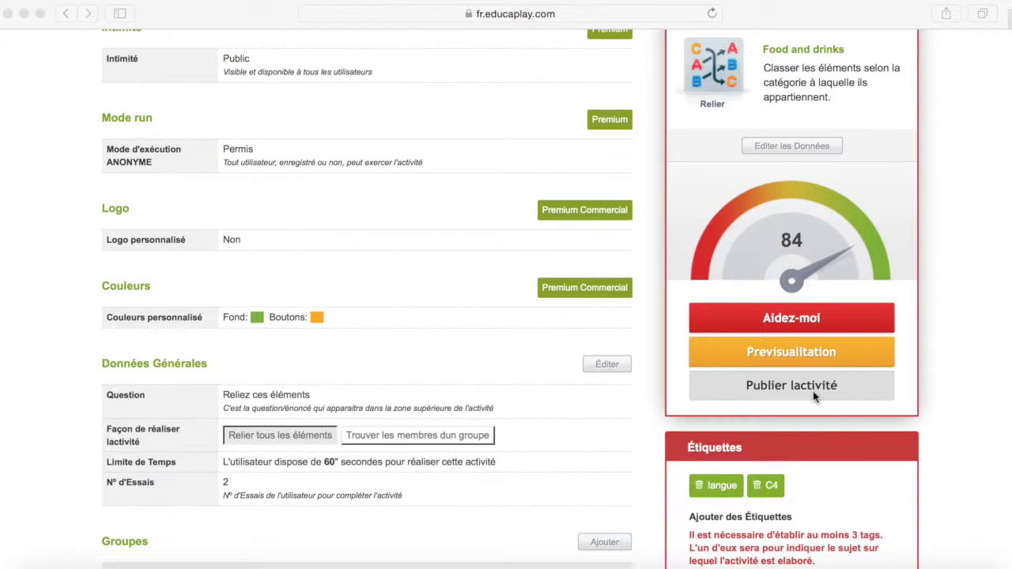
- Review the quality improvement tips for the Relier activity and close them
{"action": "left_click", "coordinate": [778, 323]}
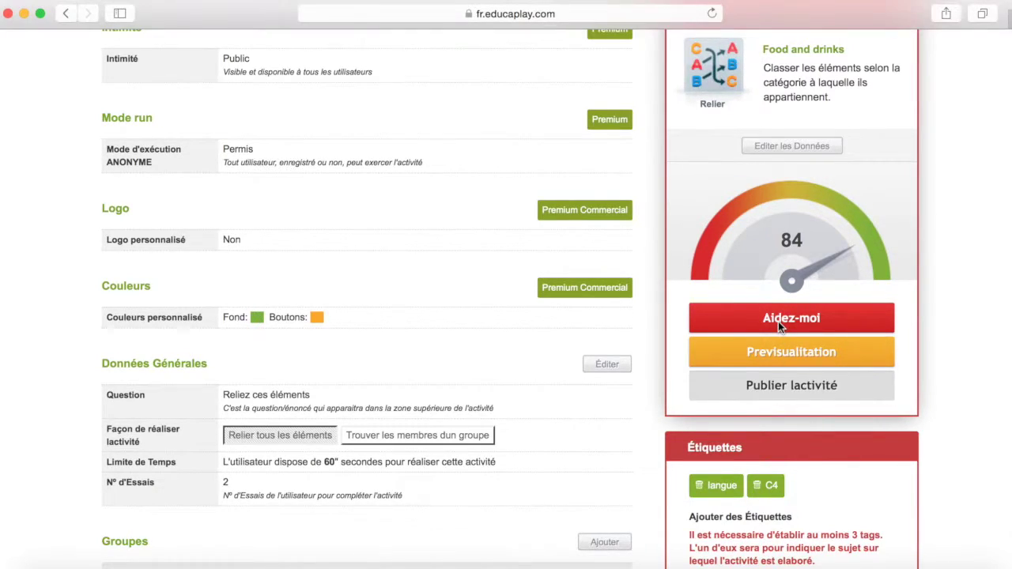
{"action": "left_click", "coordinate": [779, 320]}
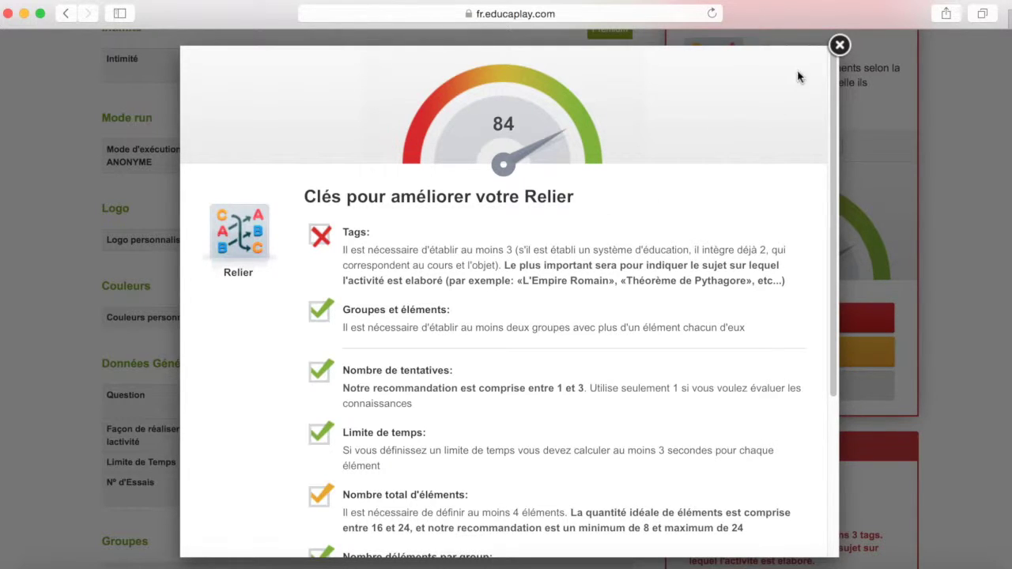
{"action": "left_click", "coordinate": [839, 48]}
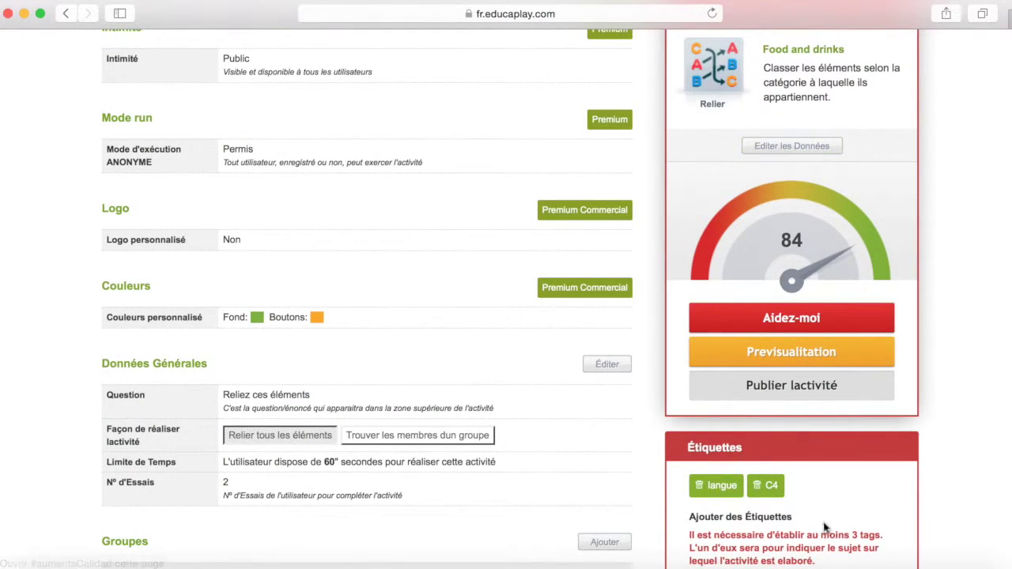
- Add the suggested tag "vocabulary" to the activity and publish it
{"action": "scroll", "coordinate": [817, 488], "scroll_direction": "down", "scroll_amount": 2}
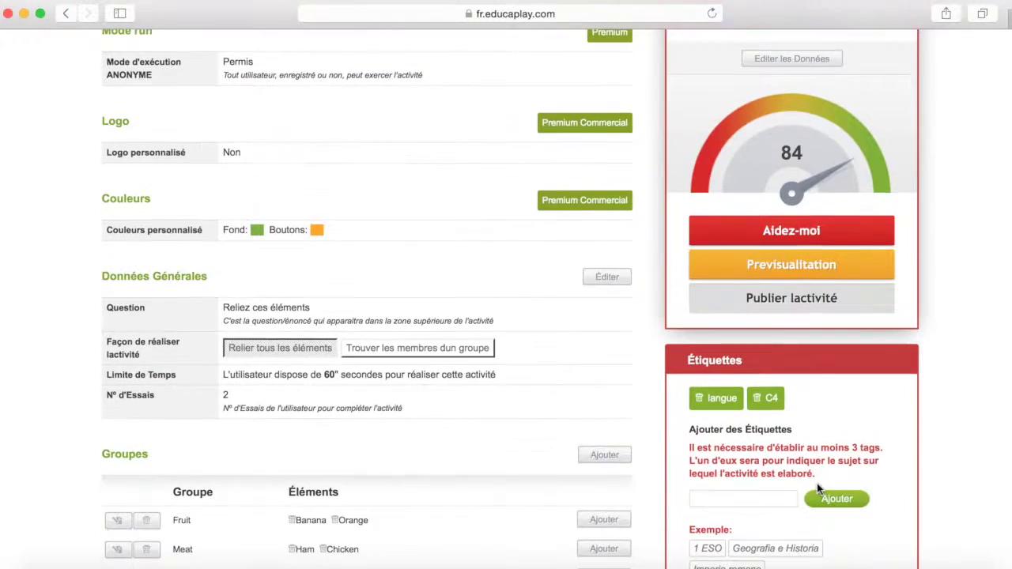
{"action": "left_click", "coordinate": [770, 498]}
{"action": "type", "text": "vocabulary"}
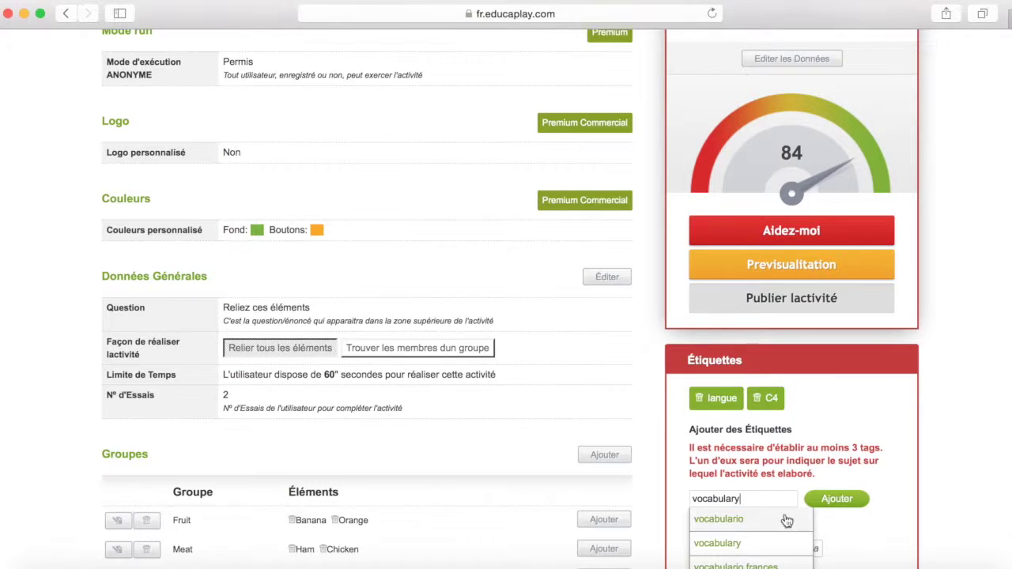
{"action": "left_click", "coordinate": [788, 543]}
{"action": "left_click", "coordinate": [806, 503]}
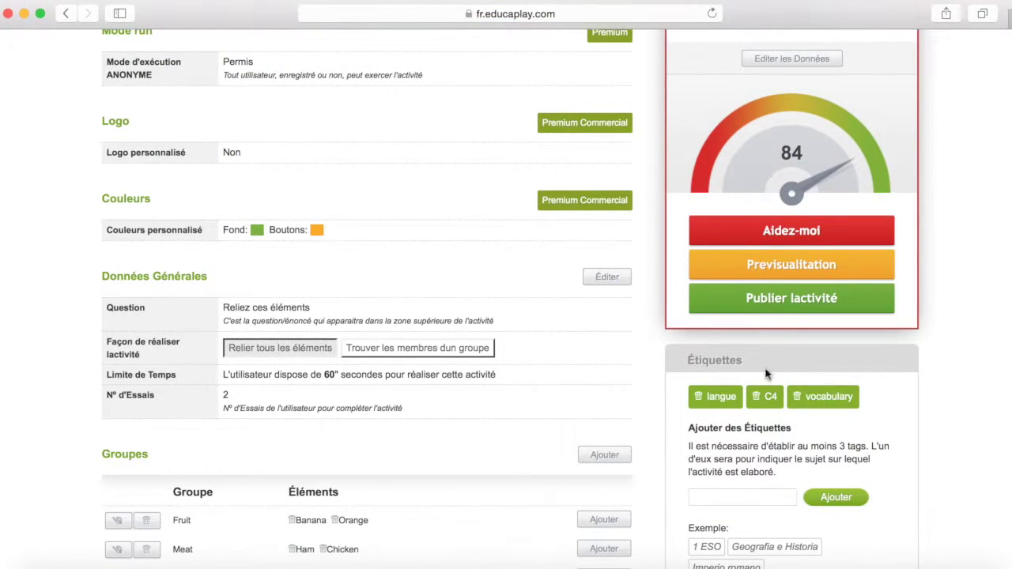
{"action": "left_click", "coordinate": [775, 303]}
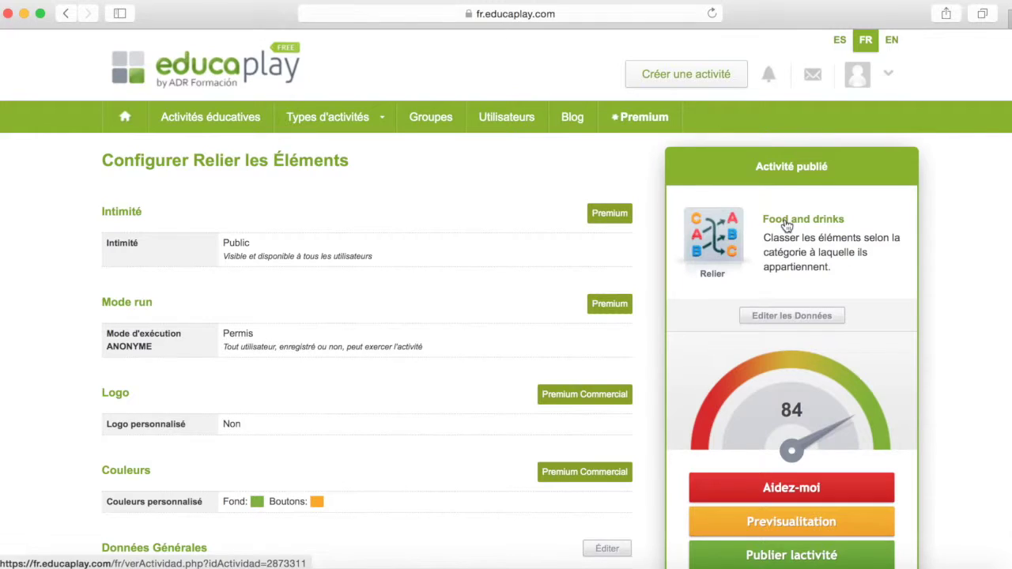
- Open the published "Food and drinks" activity and examine its start screen, share link, embed code and best results table
{"action": "left_click", "coordinate": [786, 221]}
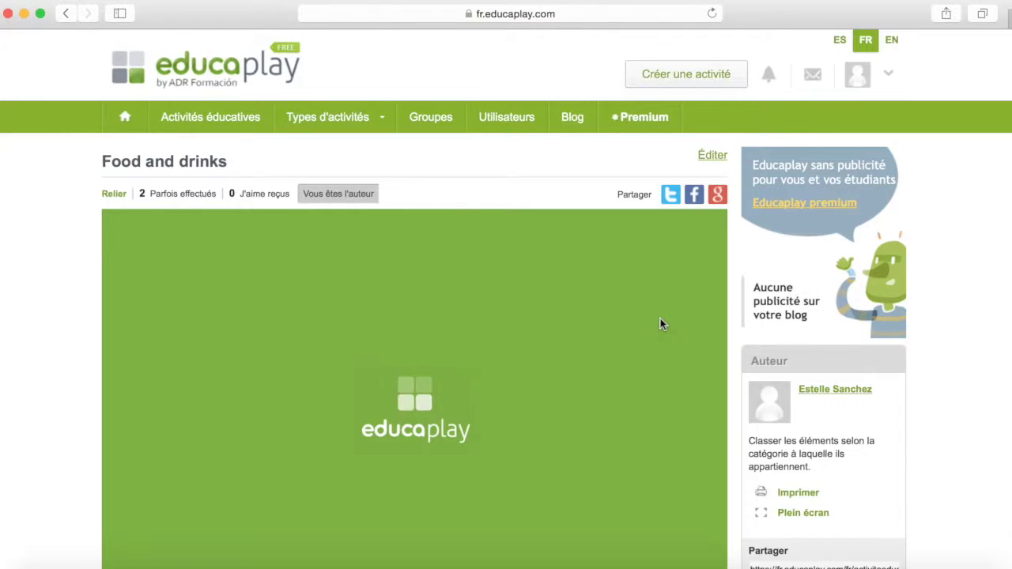
{"action": "scroll", "coordinate": [654, 327], "scroll_direction": "down", "scroll_amount": 1}
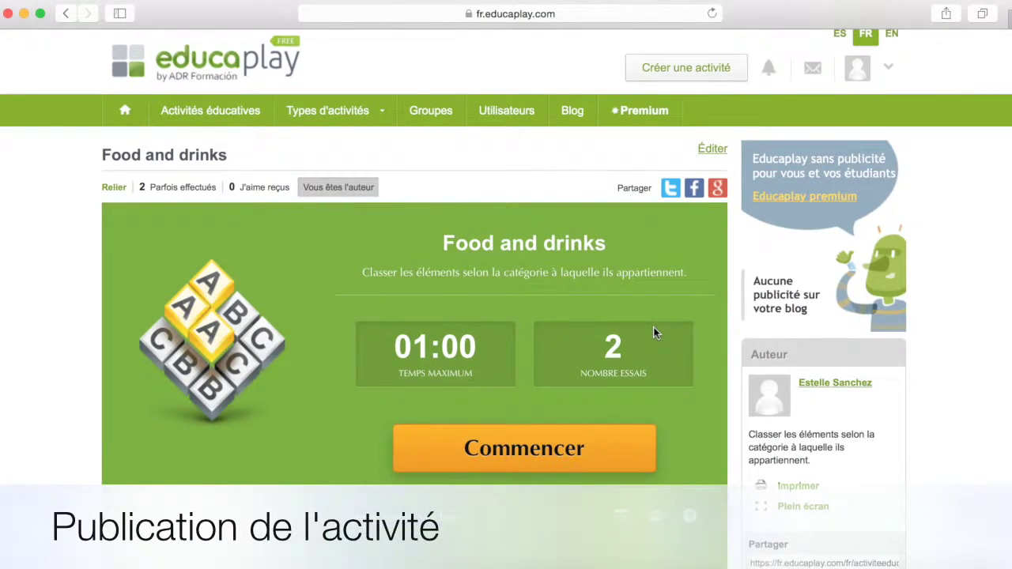
{"action": "scroll", "coordinate": [653, 333], "scroll_direction": "down", "scroll_amount": 1}
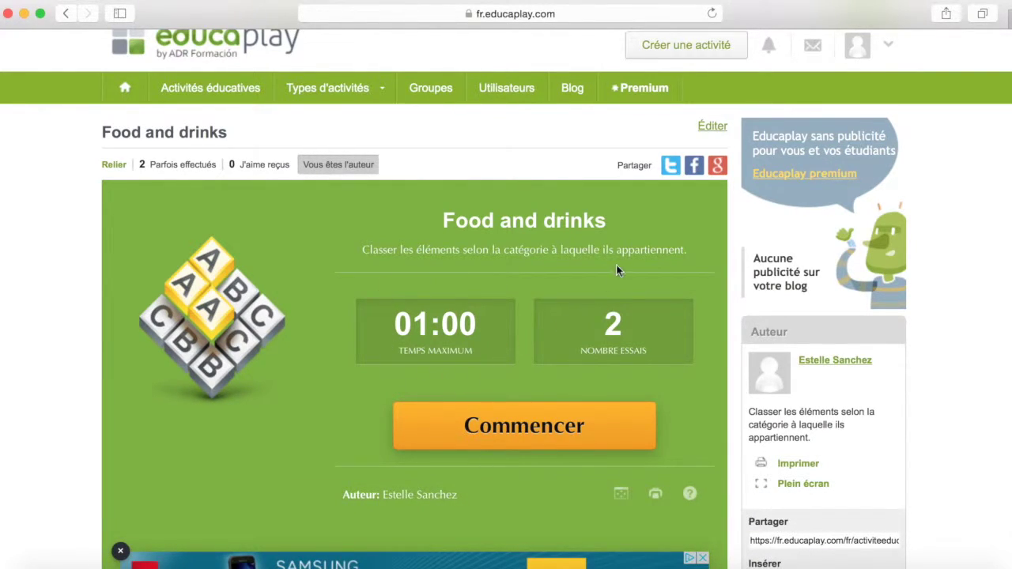
{"action": "scroll", "coordinate": [679, 357], "scroll_direction": "down", "scroll_amount": 5}
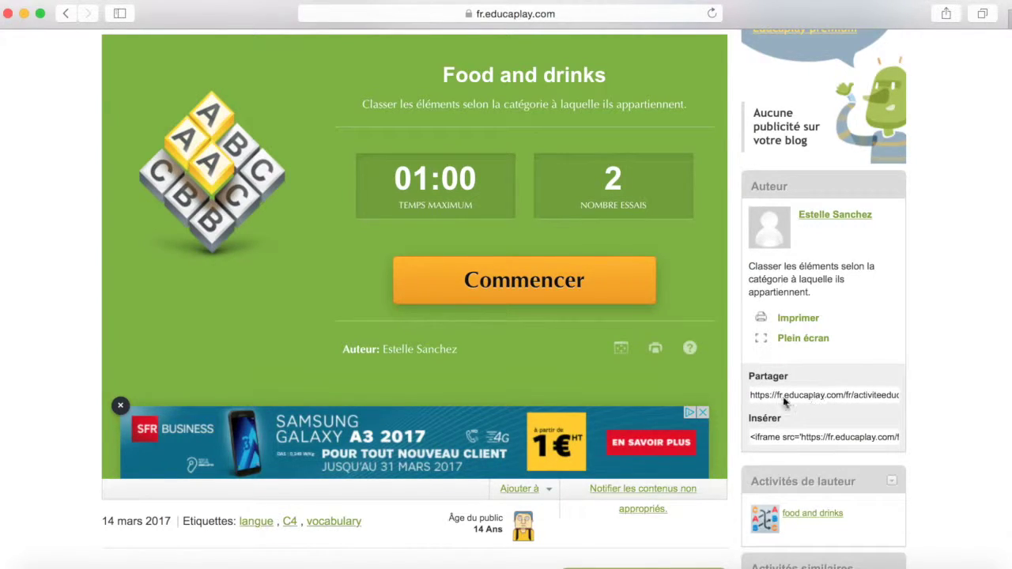
{"action": "scroll", "coordinate": [877, 403], "scroll_direction": "down", "scroll_amount": 2}
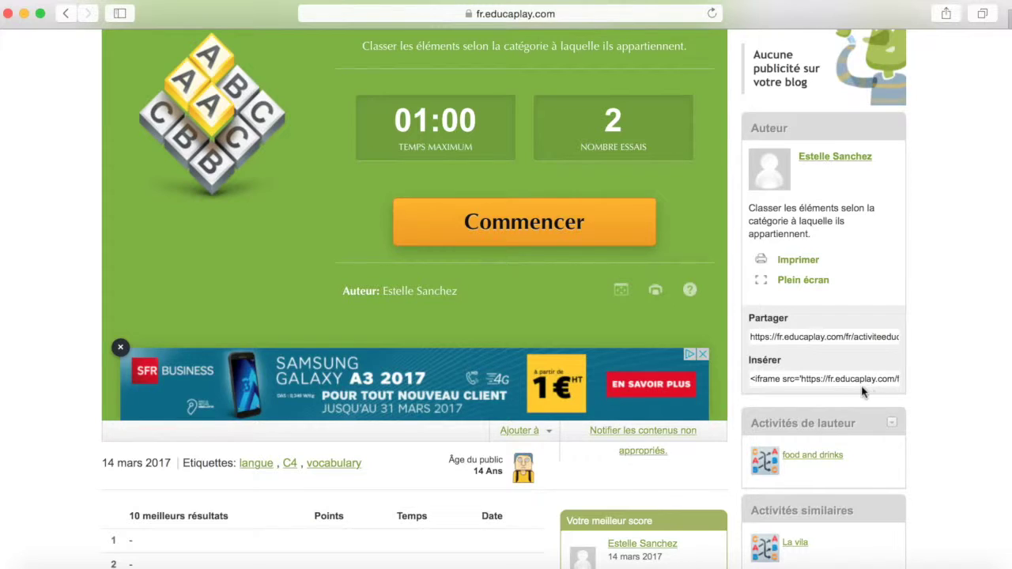
{"action": "scroll", "coordinate": [779, 409], "scroll_direction": "down", "scroll_amount": 4}
{"action": "scroll", "coordinate": [780, 411], "scroll_direction": "down", "scroll_amount": 1}
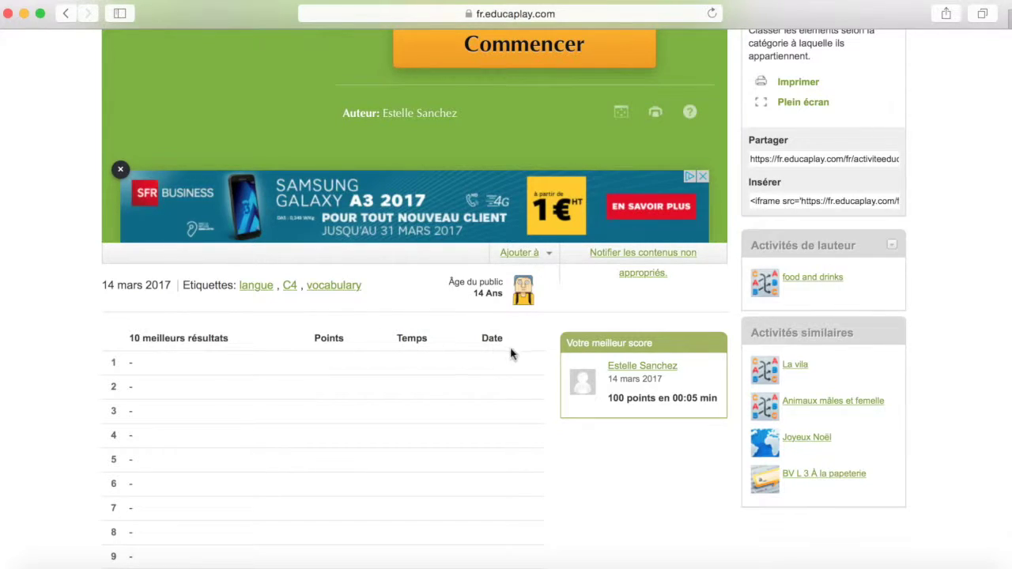
{"action": "scroll", "coordinate": [484, 393], "scroll_direction": "down", "scroll_amount": 2}
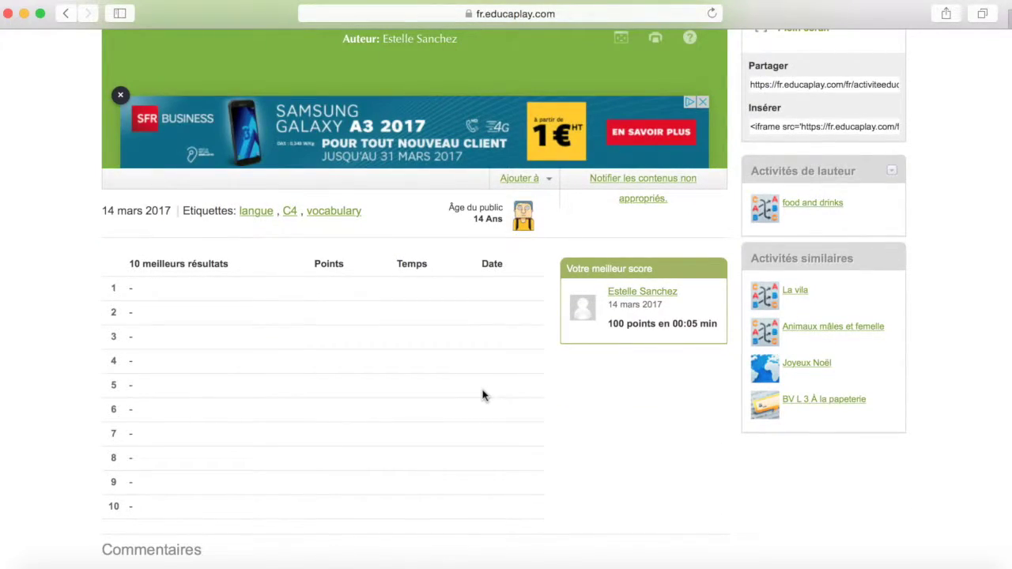